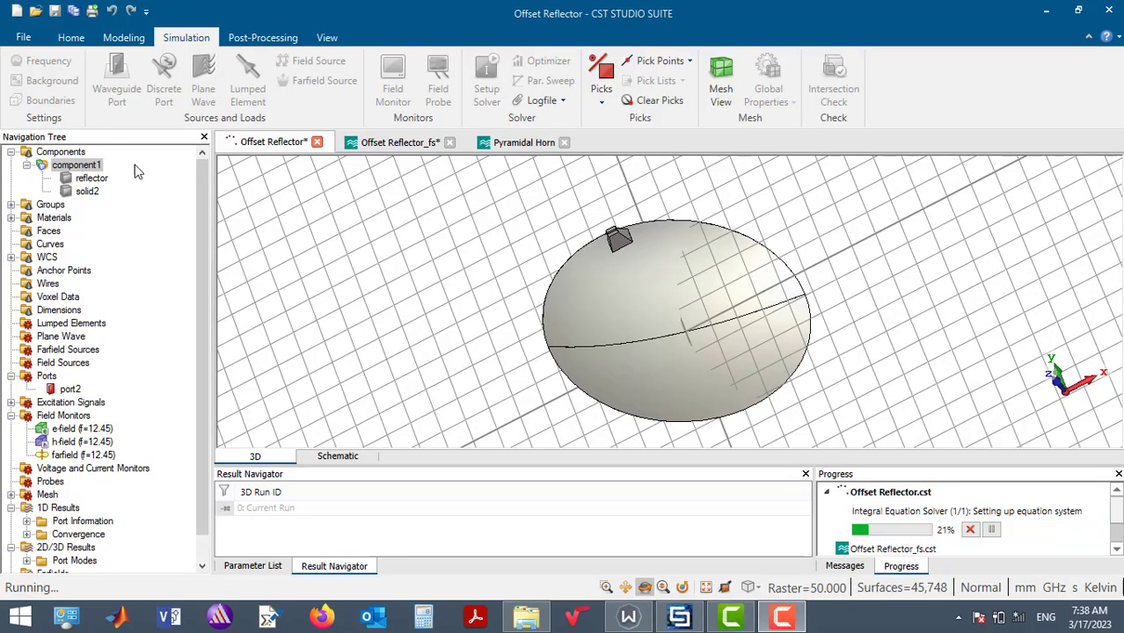
Select the Components group, reflector, solid2 and component1, orbiting to see the horn above the dish.
click(85, 152)
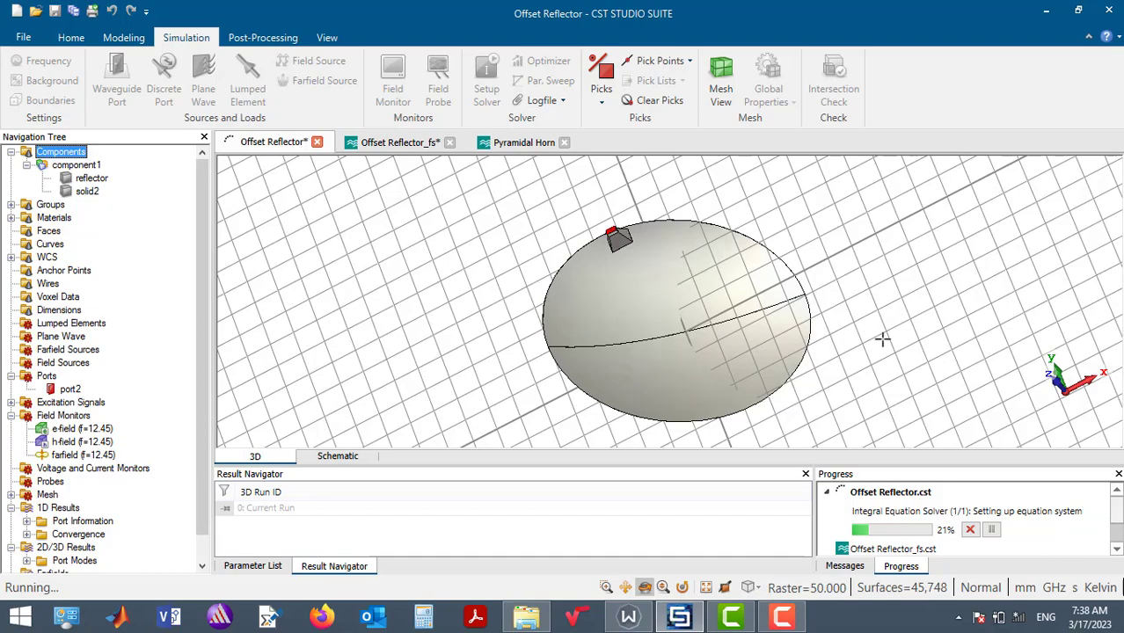
mouse_move(809, 337)
mouse_down()
mouse_move(697, 334)
mouse_move(766, 393)
mouse_move(688, 402)
mouse_up()
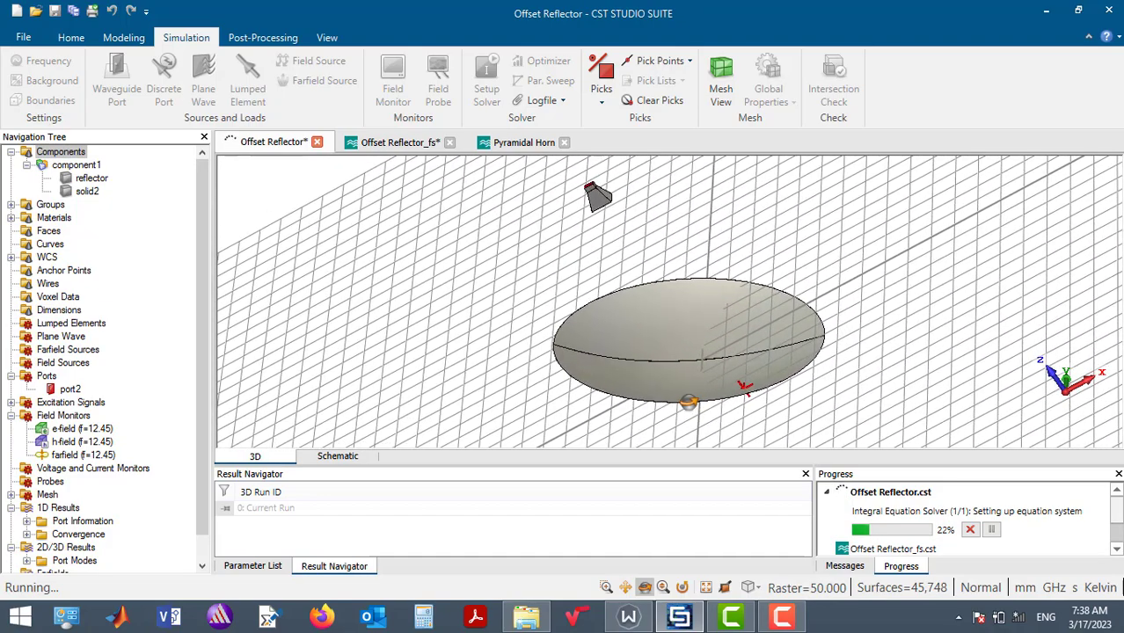
click(100, 182)
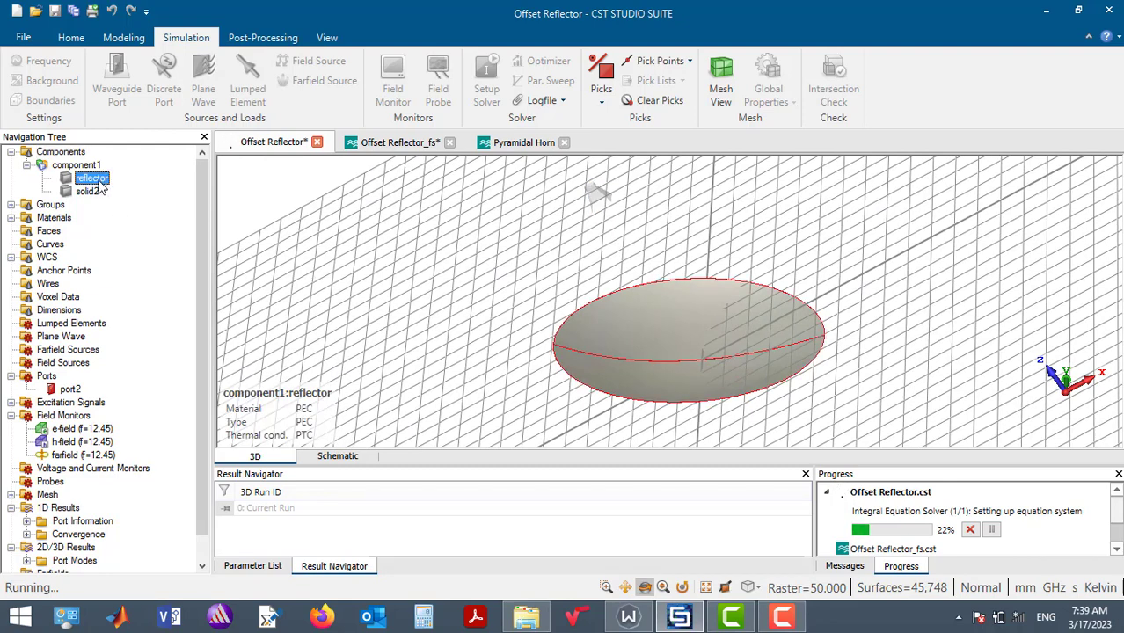
click(95, 195)
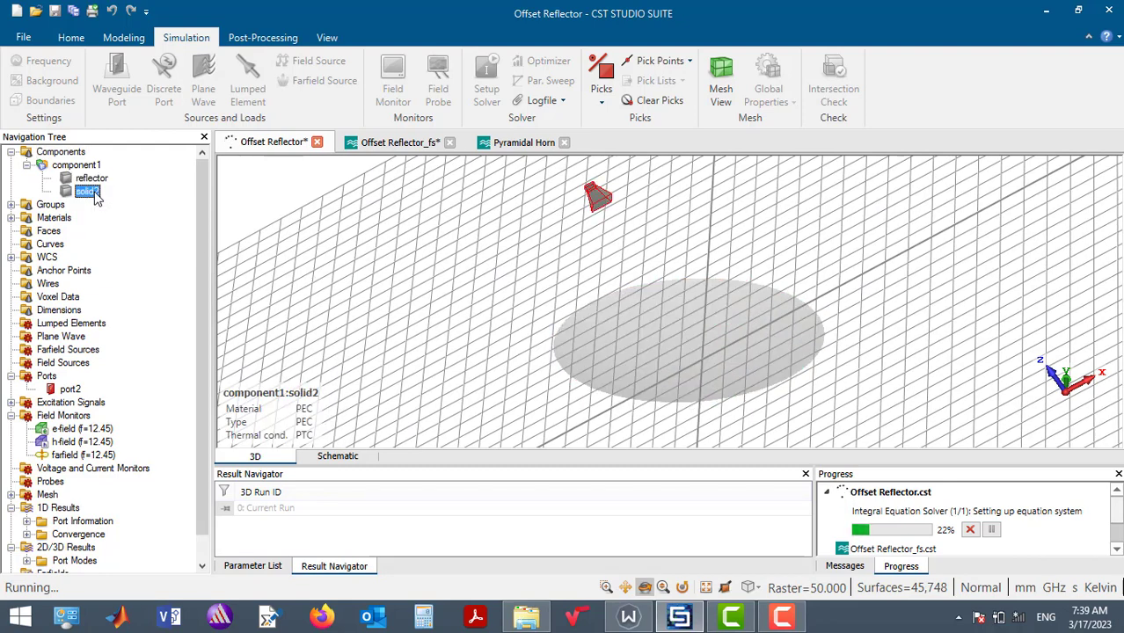
click(71, 165)
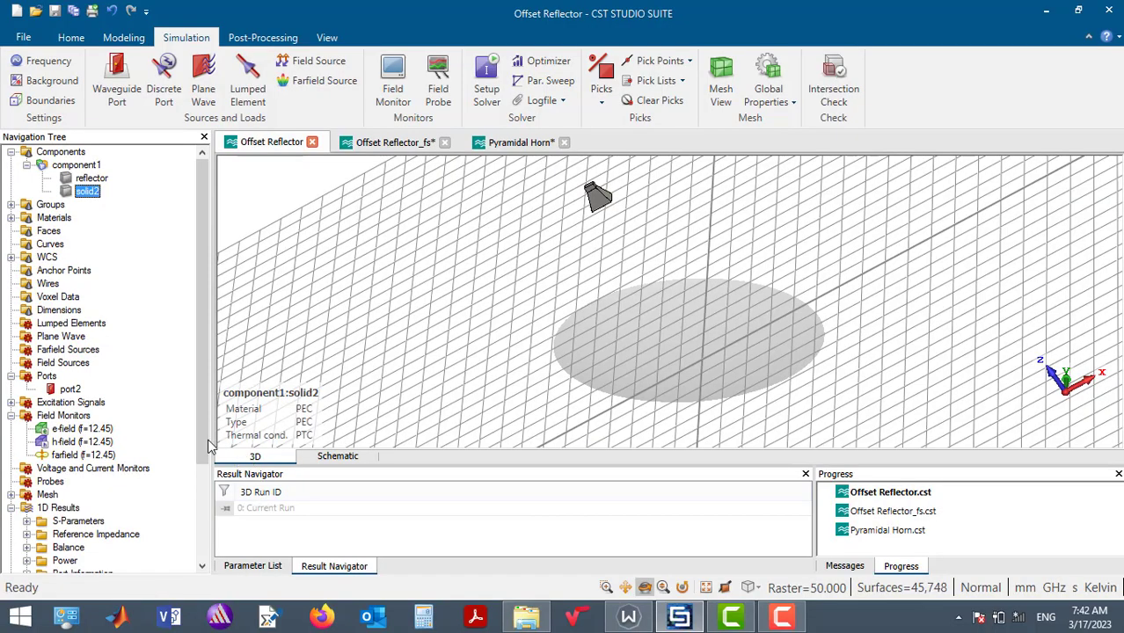
scroll(202, 447, down, 1)
scroll(203, 447, down, 1)
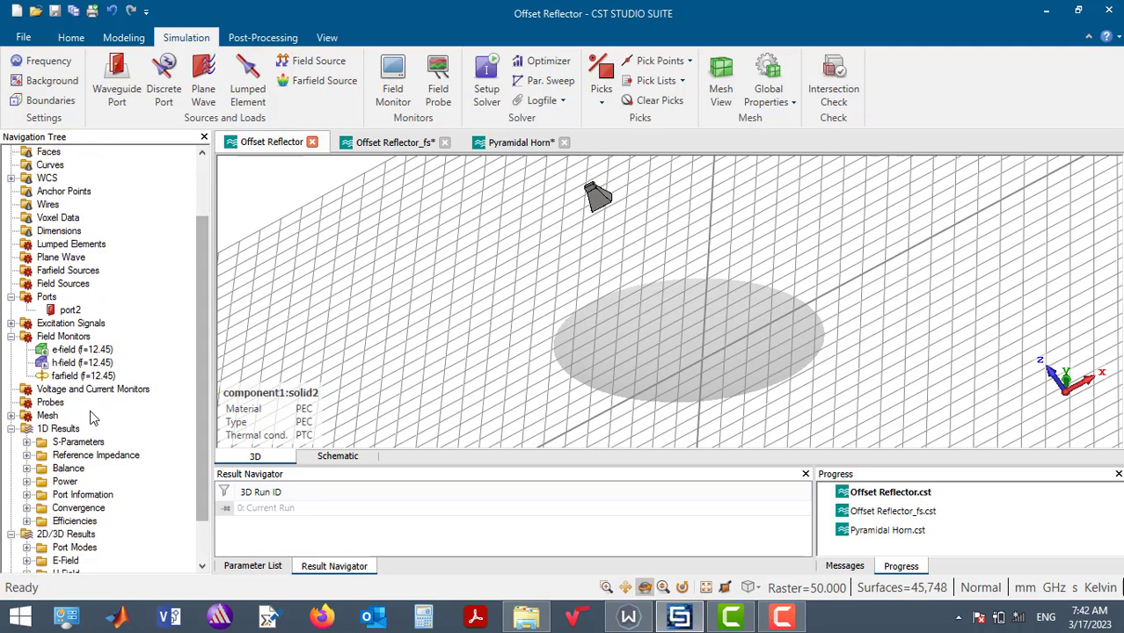
Plot the farfield (f=12.45) [2] gain as a Cartesian cut over -180 to +180 degrees.
click(48, 547)
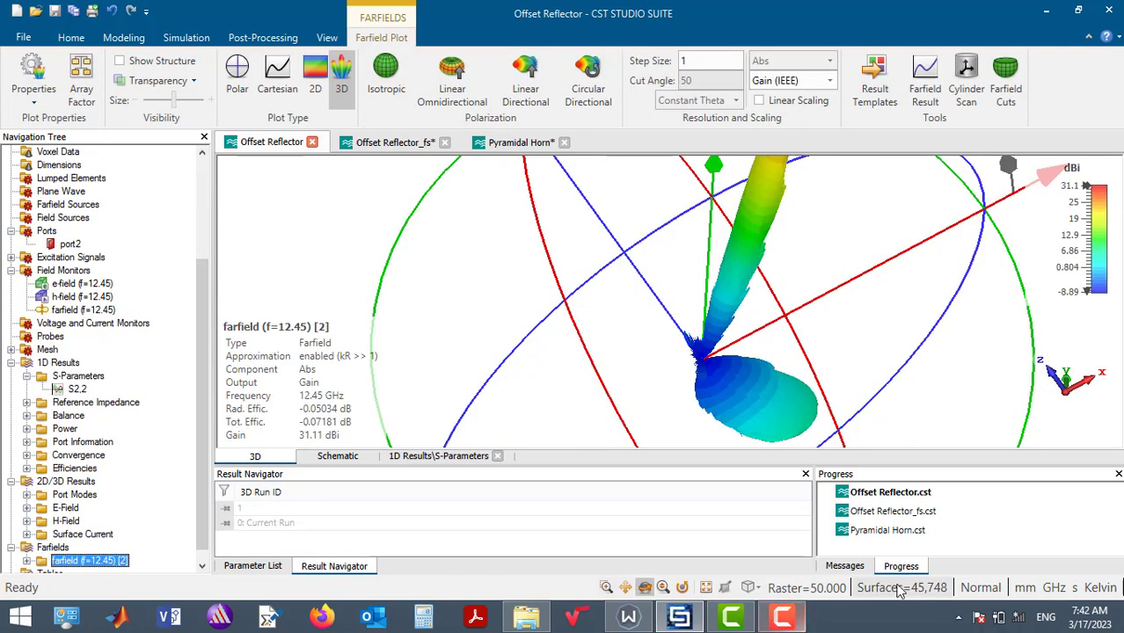
click(706, 588)
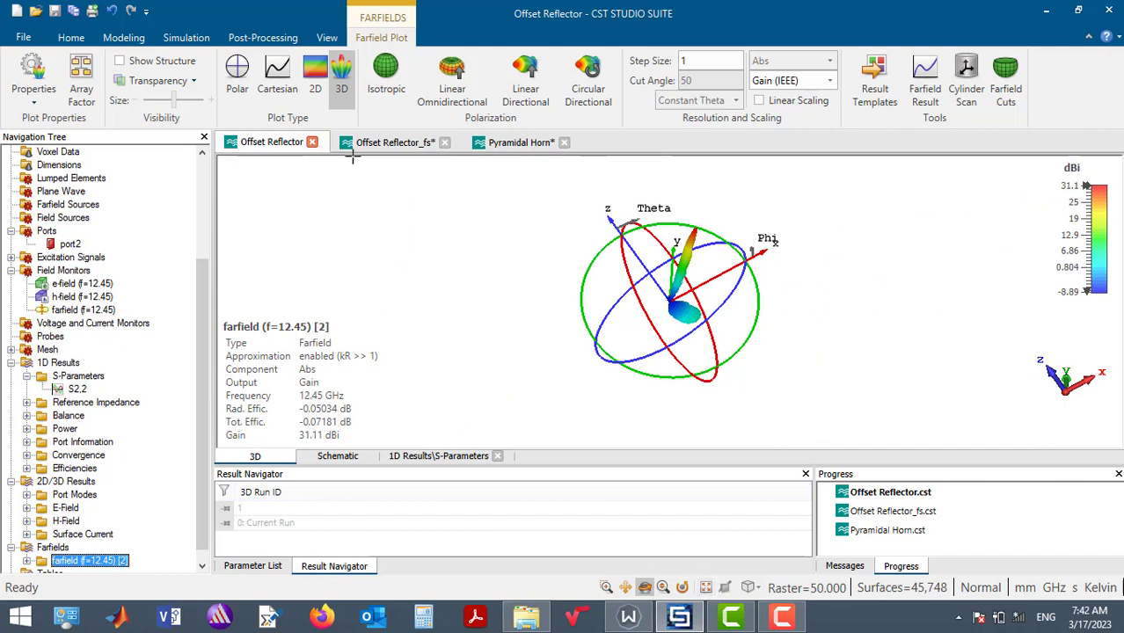
click(280, 78)
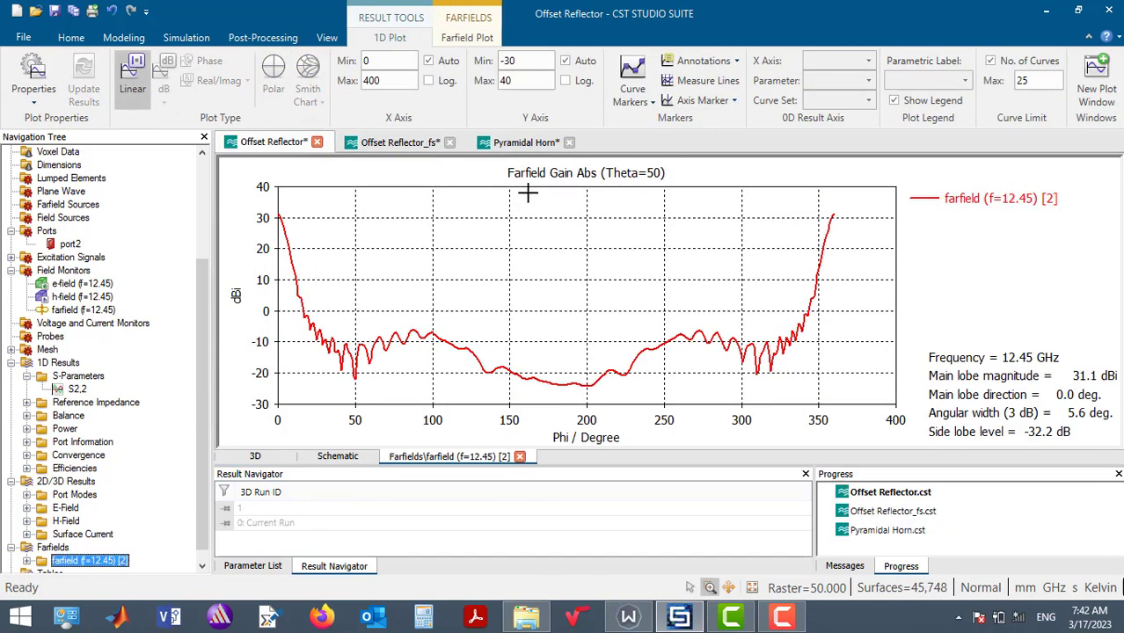
right_click(556, 236)
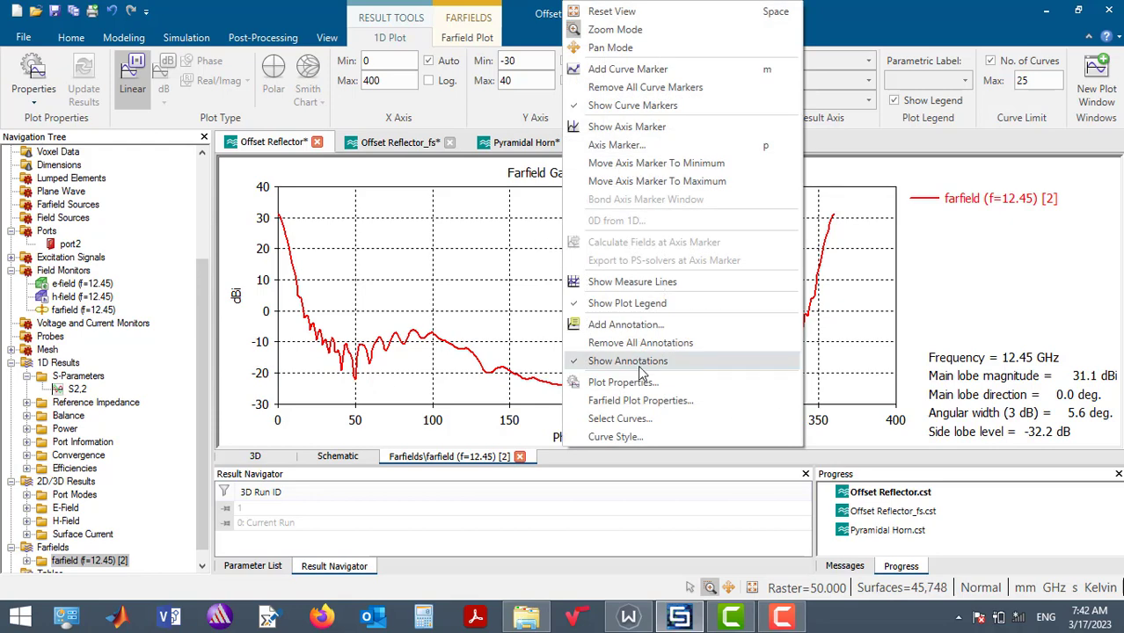
click(640, 400)
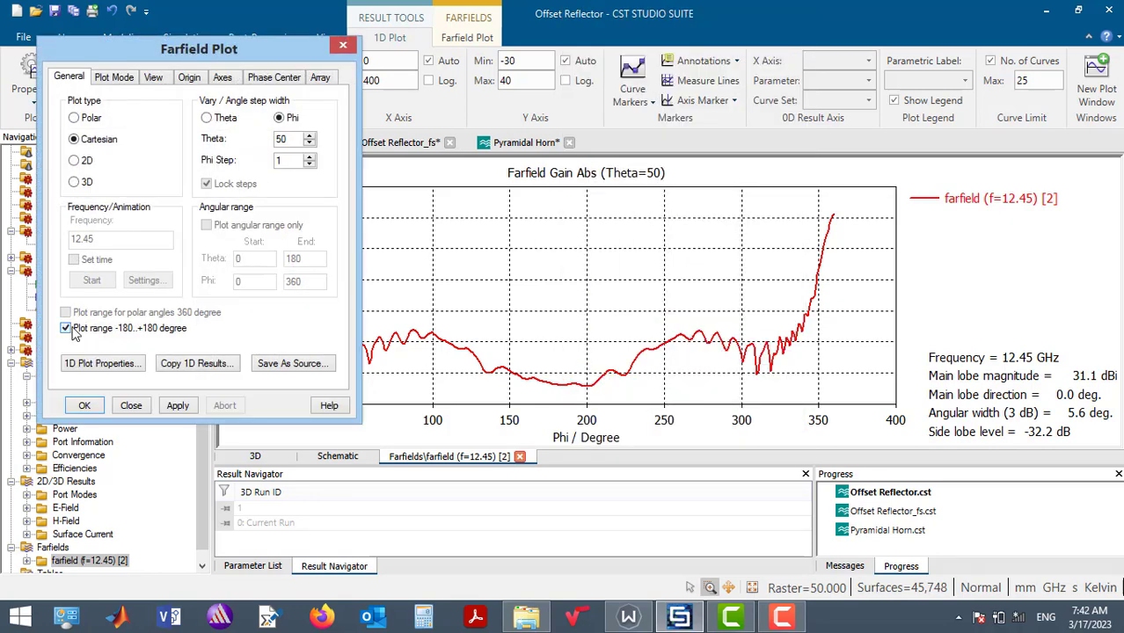
click(84, 406)
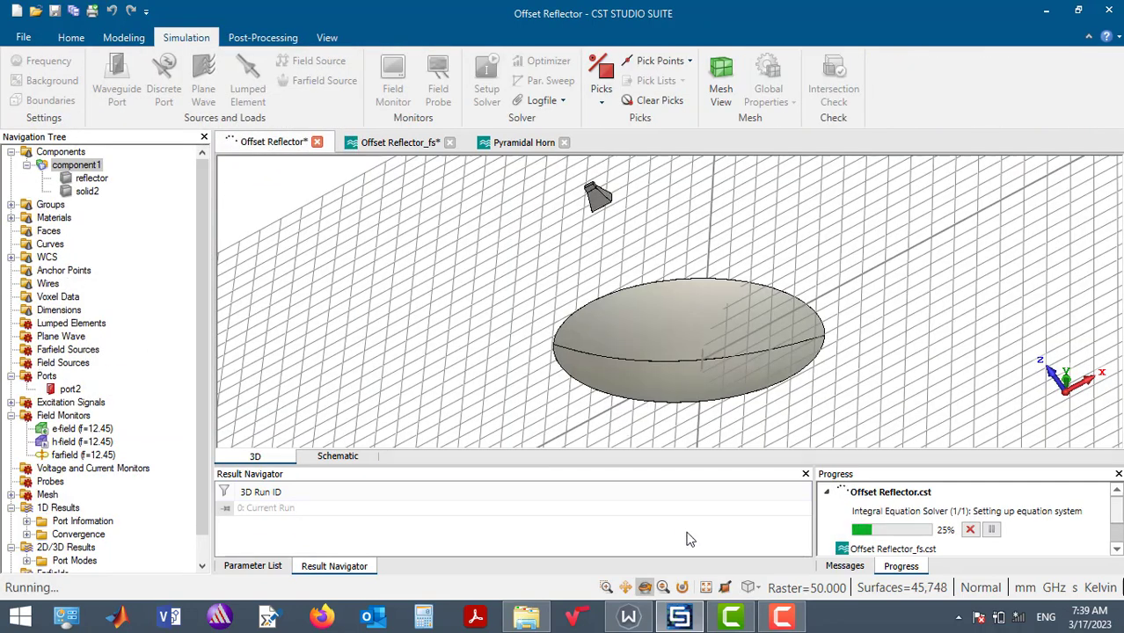
In the Pyramidal Horn project, open farfield (f=12.45) [1] with the structure hidden.
click(519, 142)
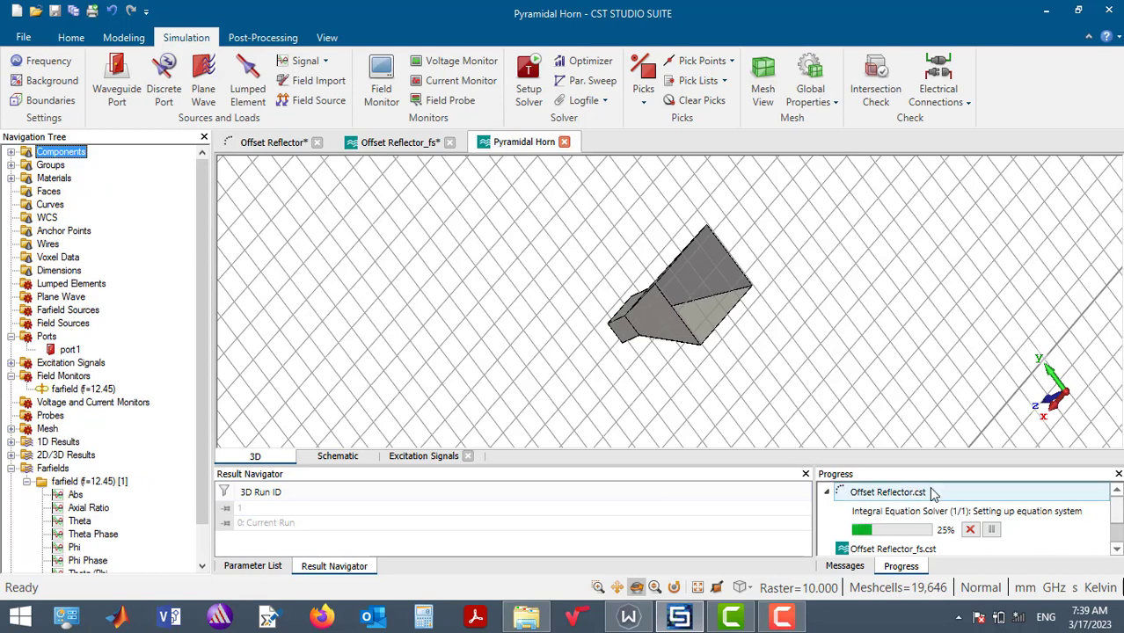
drag(692, 298, 498, 329)
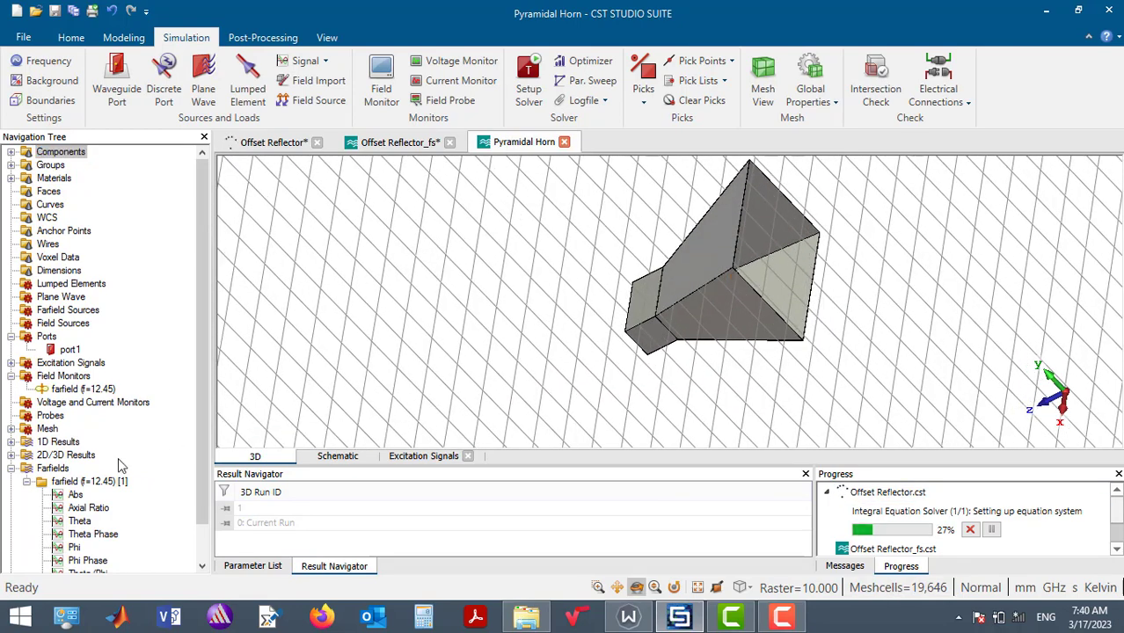
double_click(98, 483)
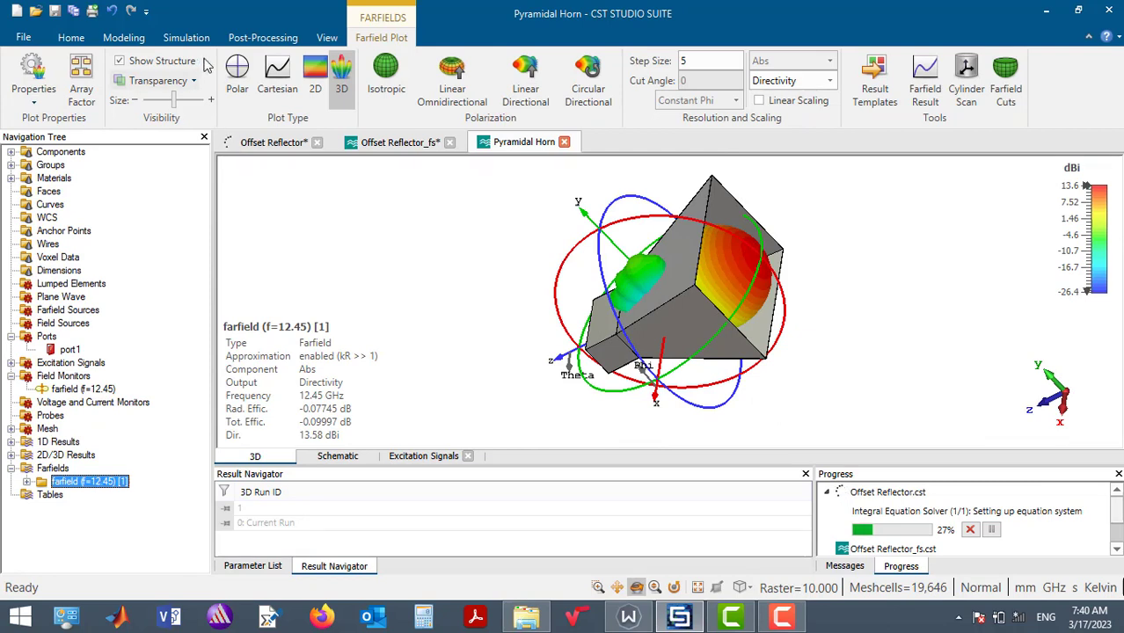
click(119, 61)
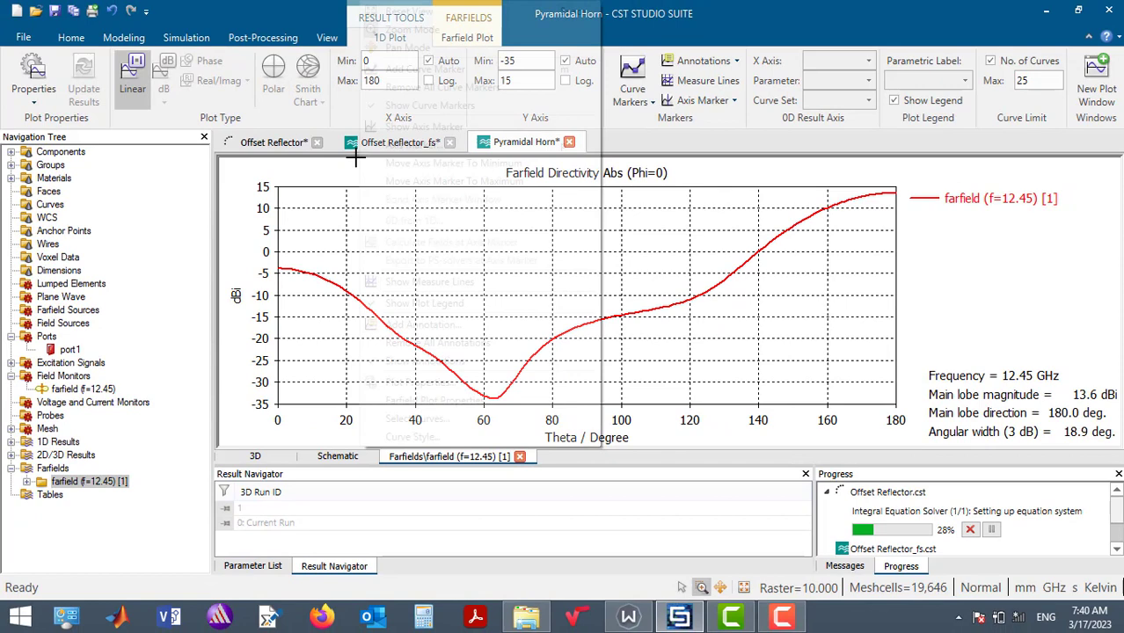
Turn off the -180..+180 plot range so theta spans 0 to 360 degrees.
click(420, 400)
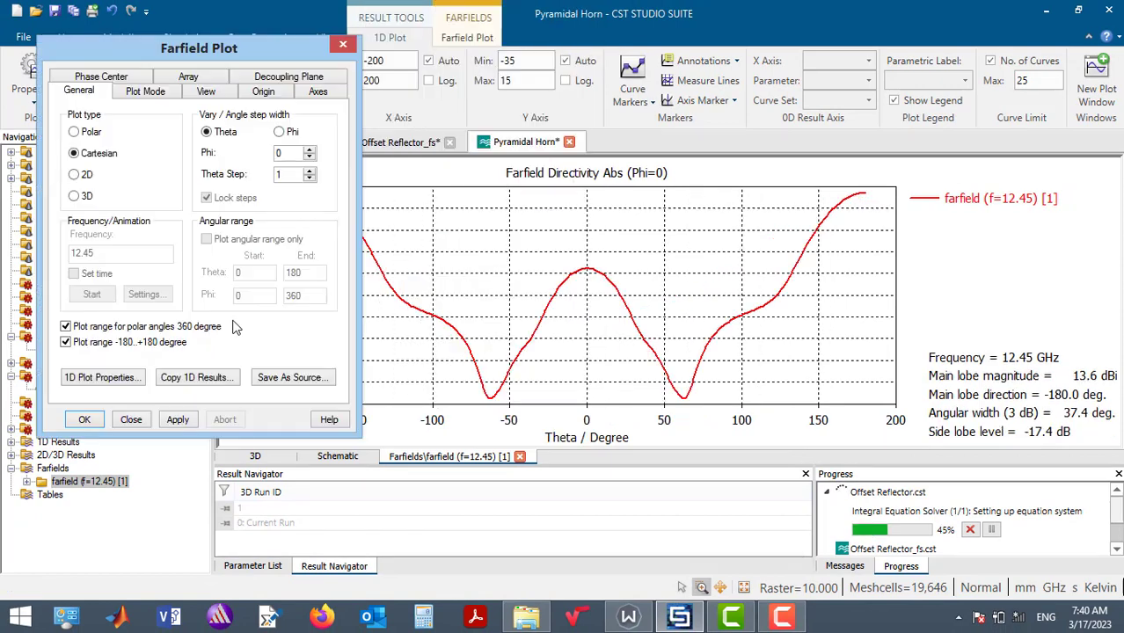
click(65, 343)
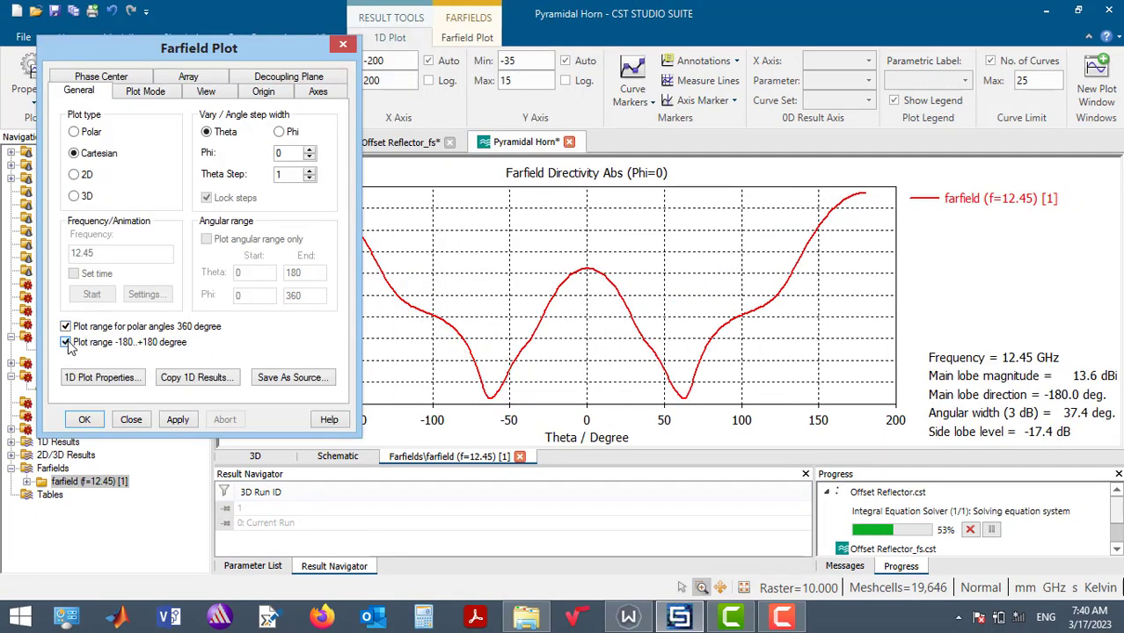
click(100, 422)
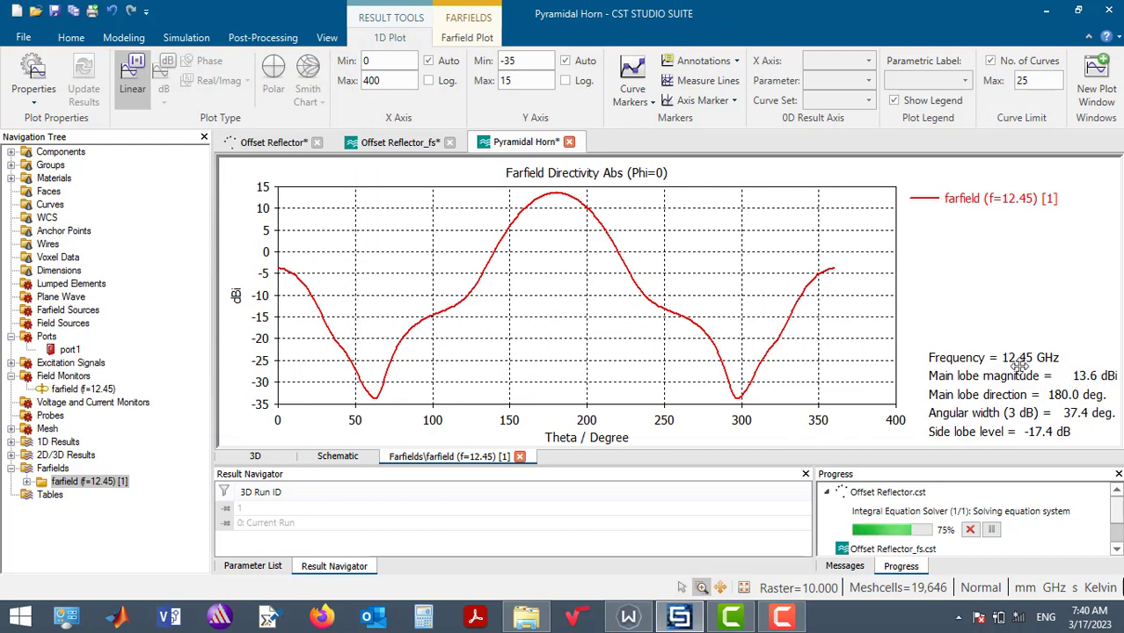
Export the horn's farfield as a farfield source file named 'f'.
click(255, 456)
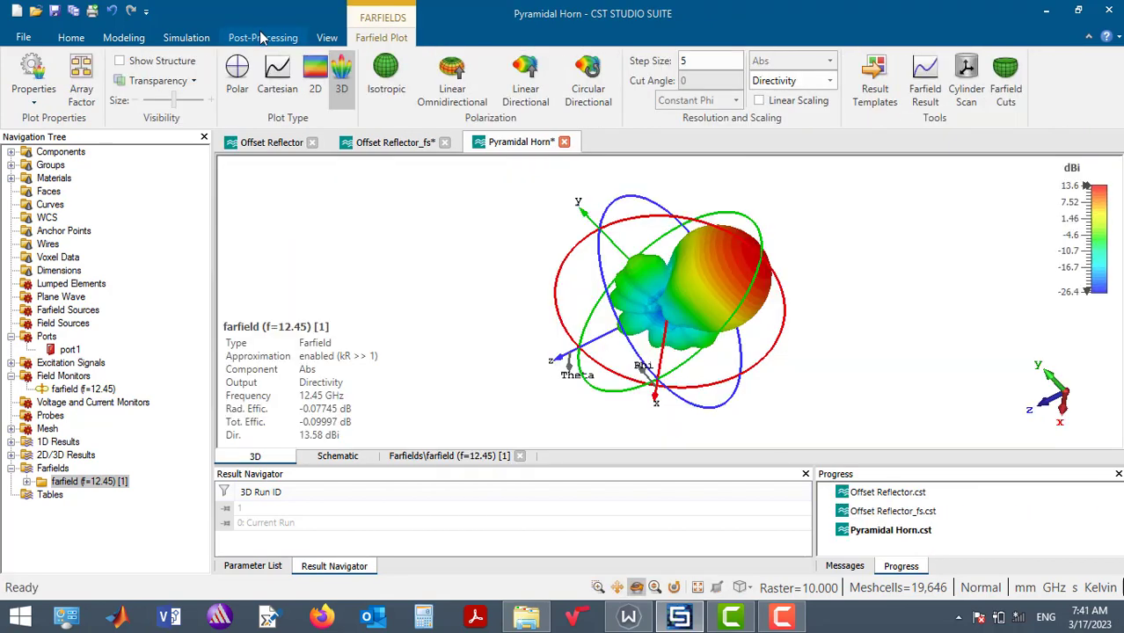
click(262, 38)
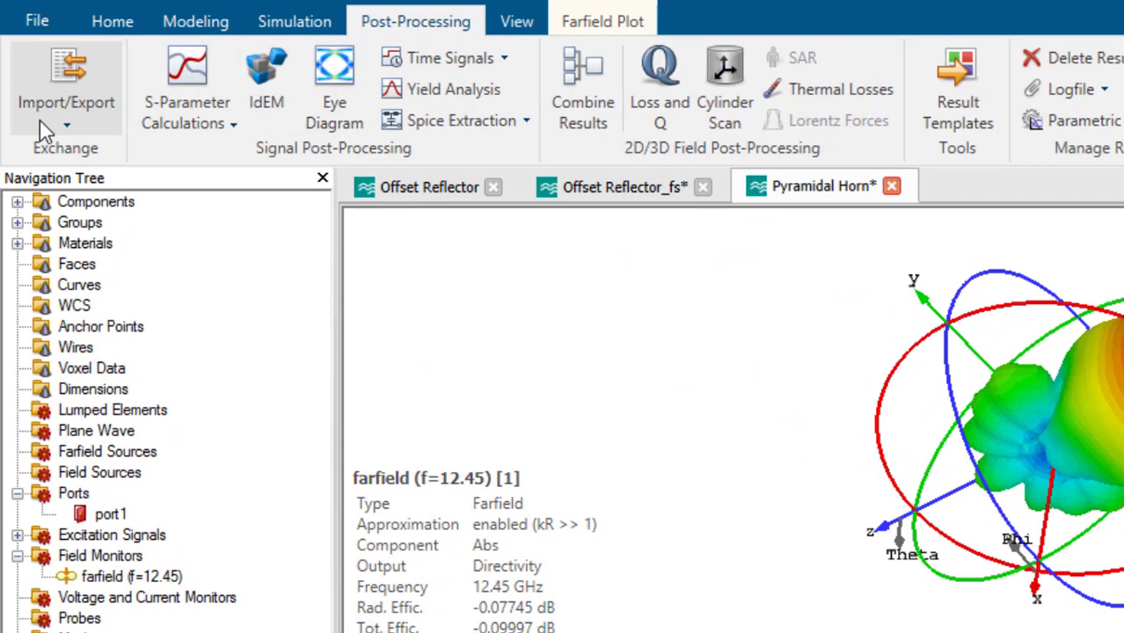
click(56, 122)
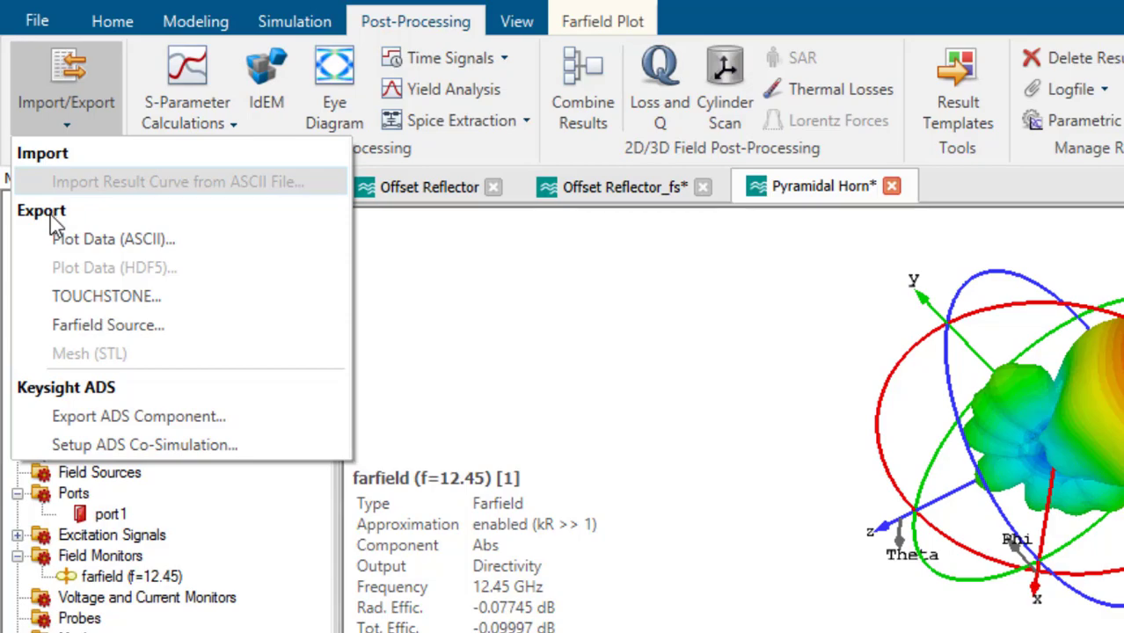
click(105, 327)
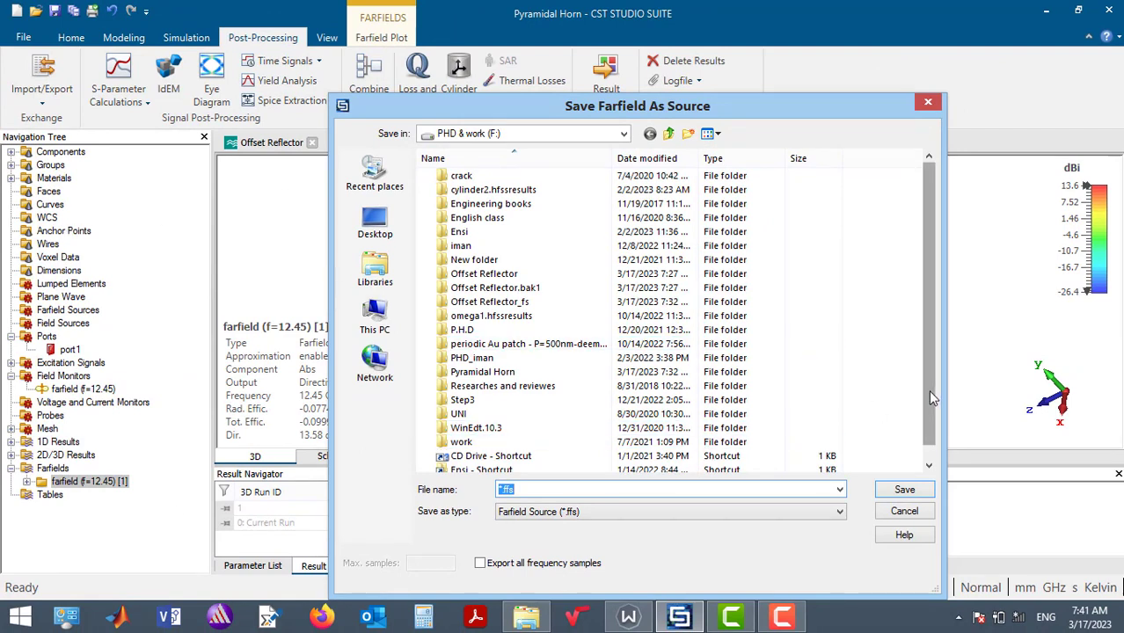
drag(929, 390, 930, 424)
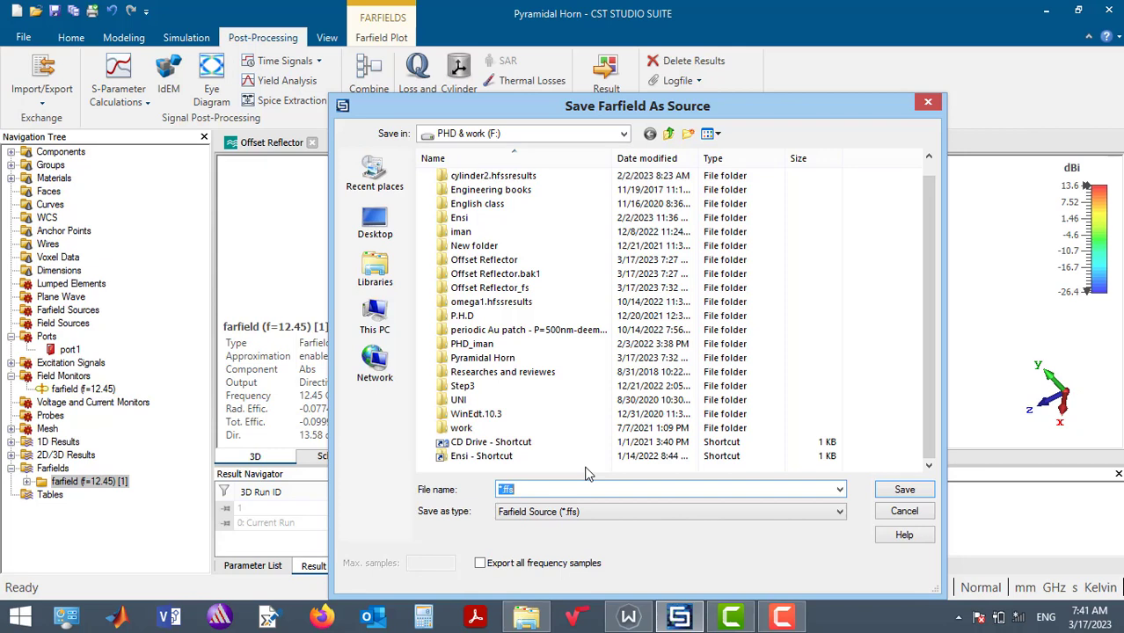
text(fs)
click(915, 493)
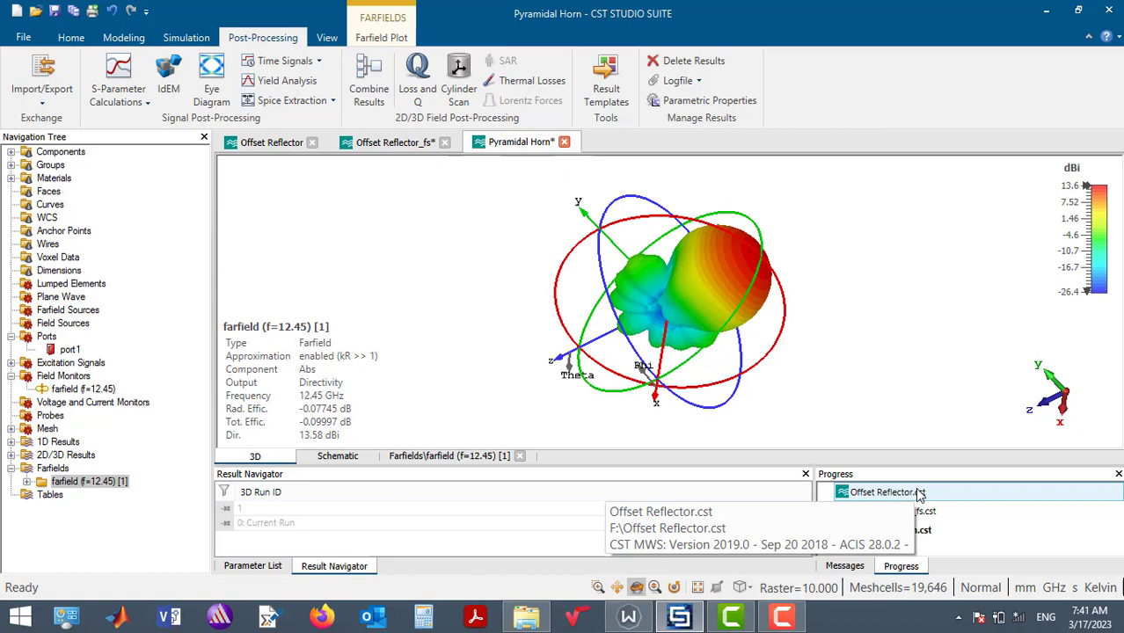
Switch to the Offset Reflector_fs project and zoom in on the reflector.
click(387, 142)
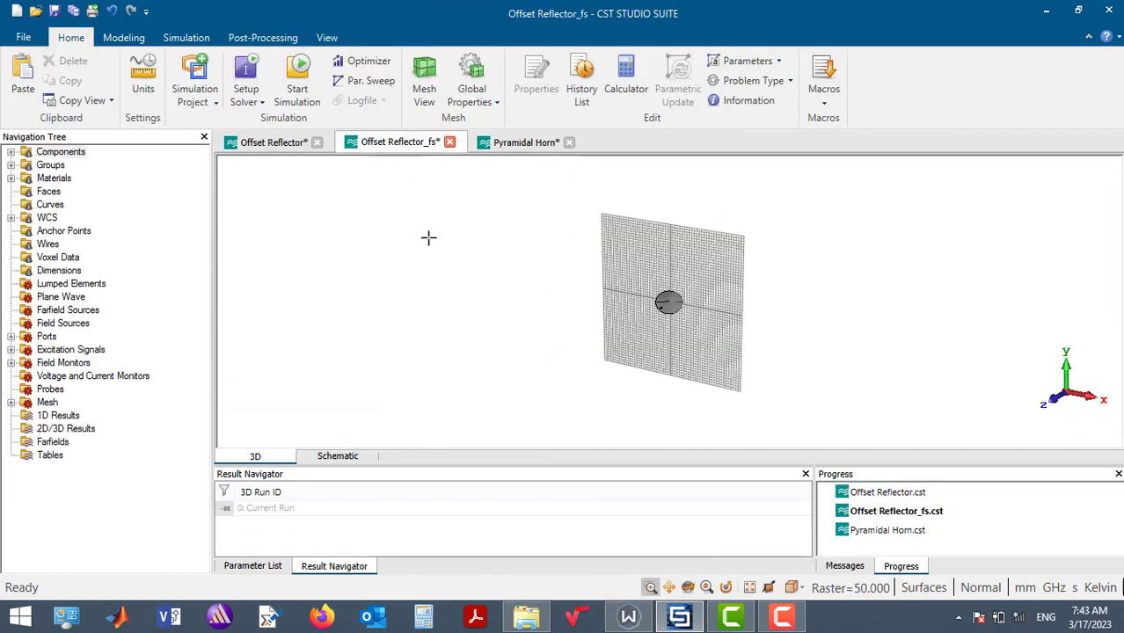
click(750, 588)
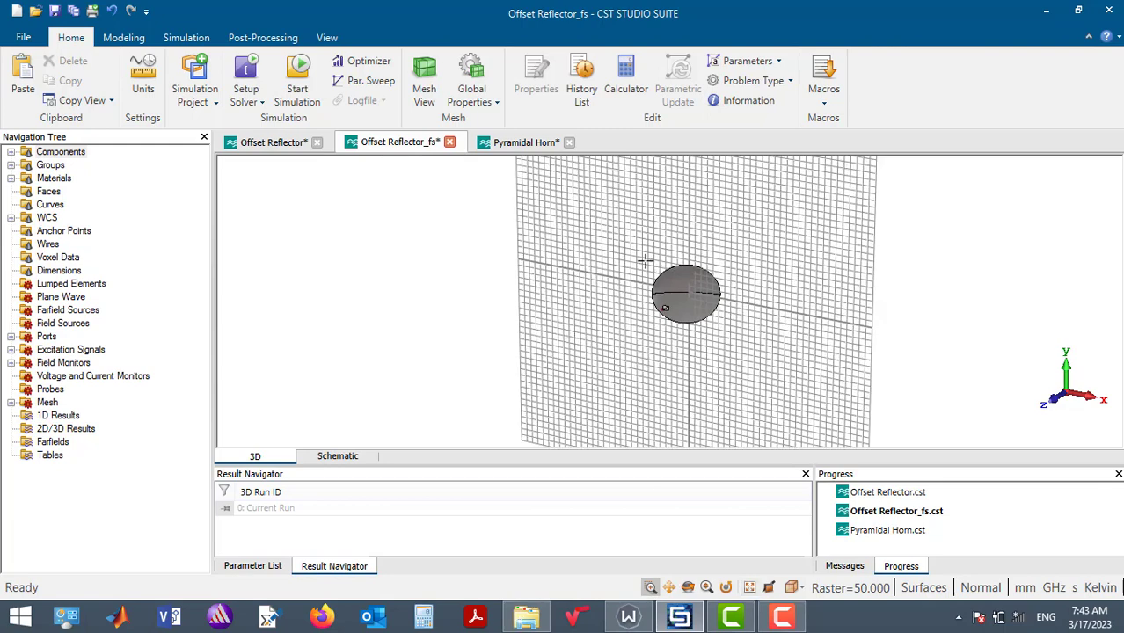
drag(647, 259, 741, 335)
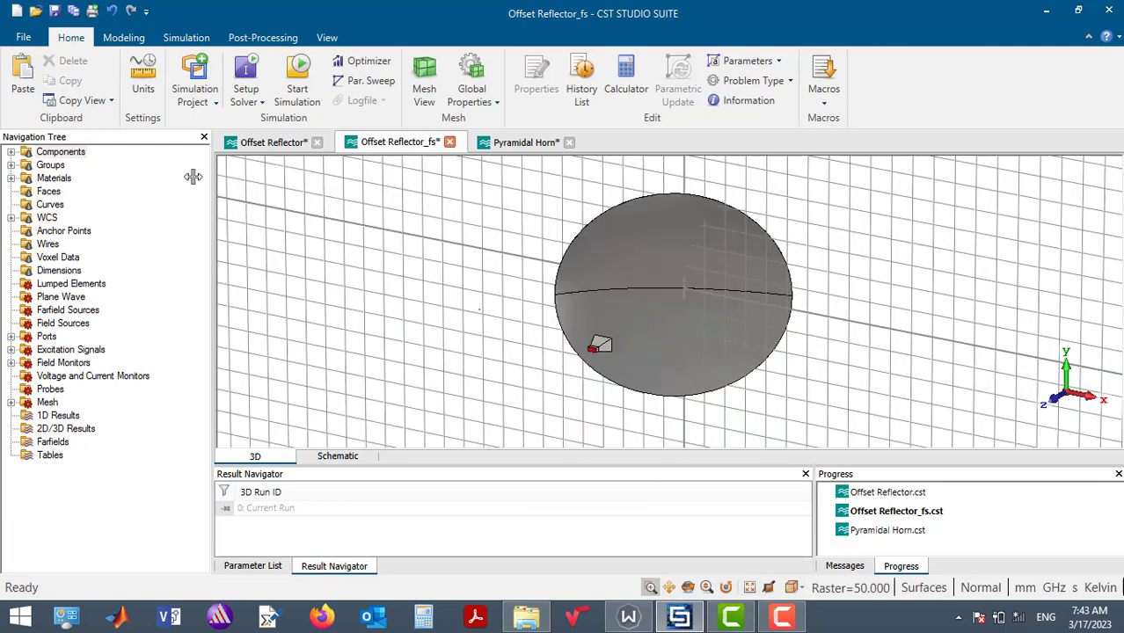
Delete solid4 and solid2 from component1, leaving only the reflector.
click(10, 151)
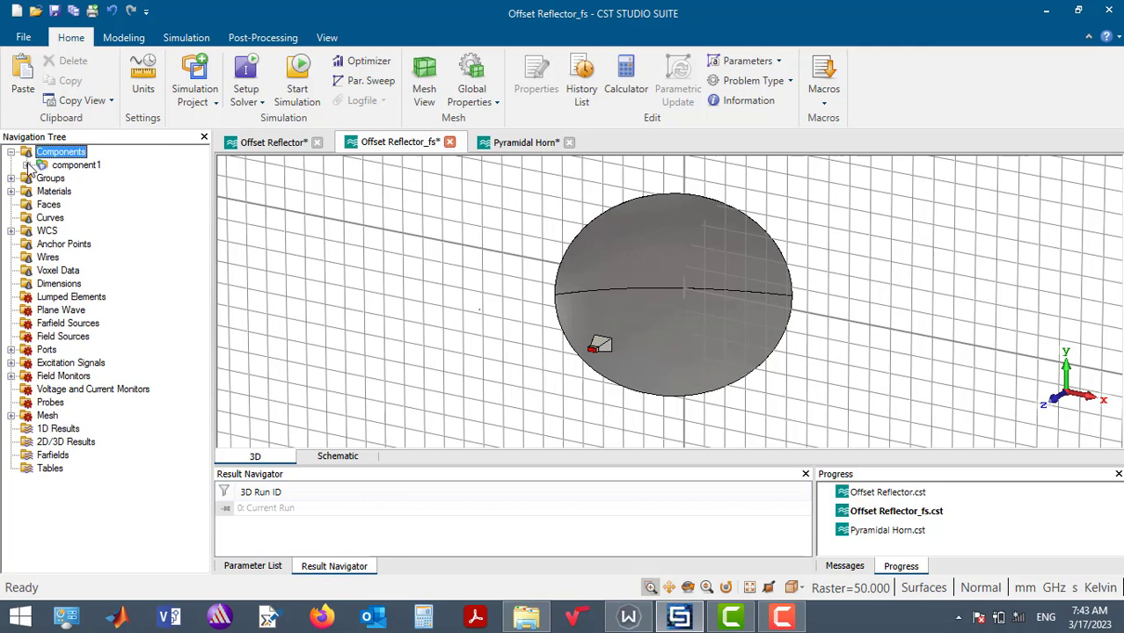
click(26, 165)
click(95, 206)
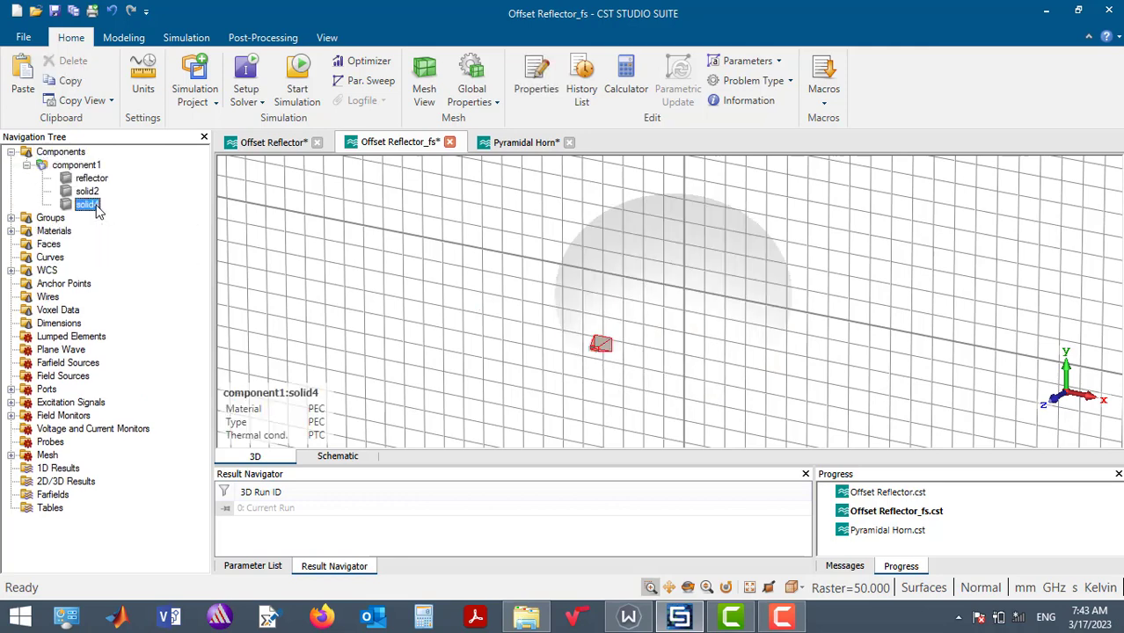
key(Delete)
click(528, 351)
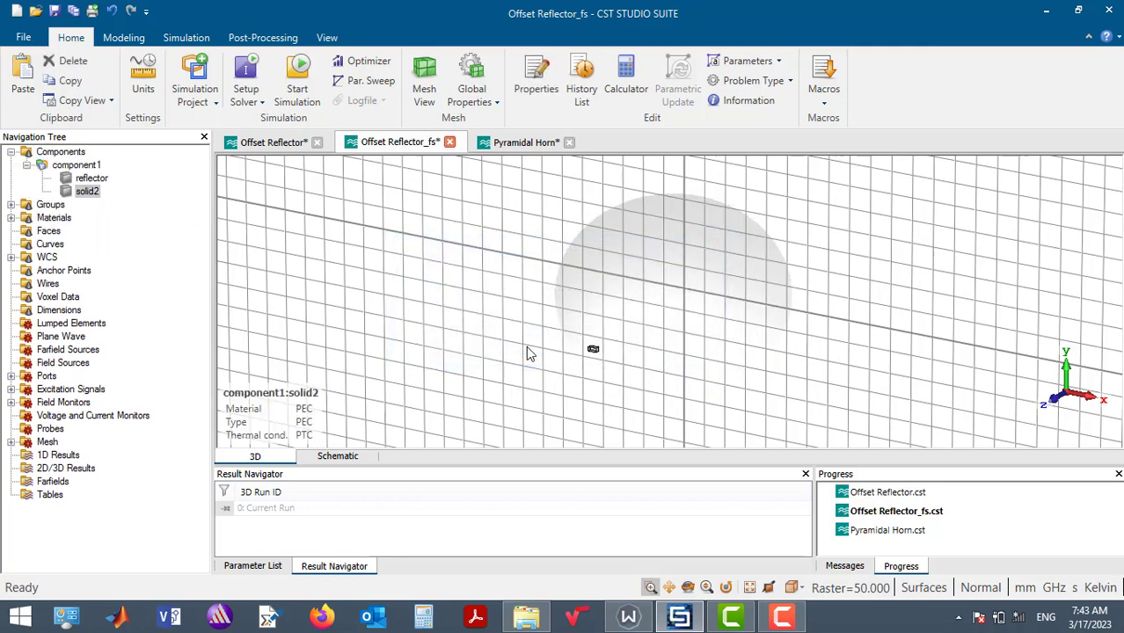
key(Delete)
click(138, 39)
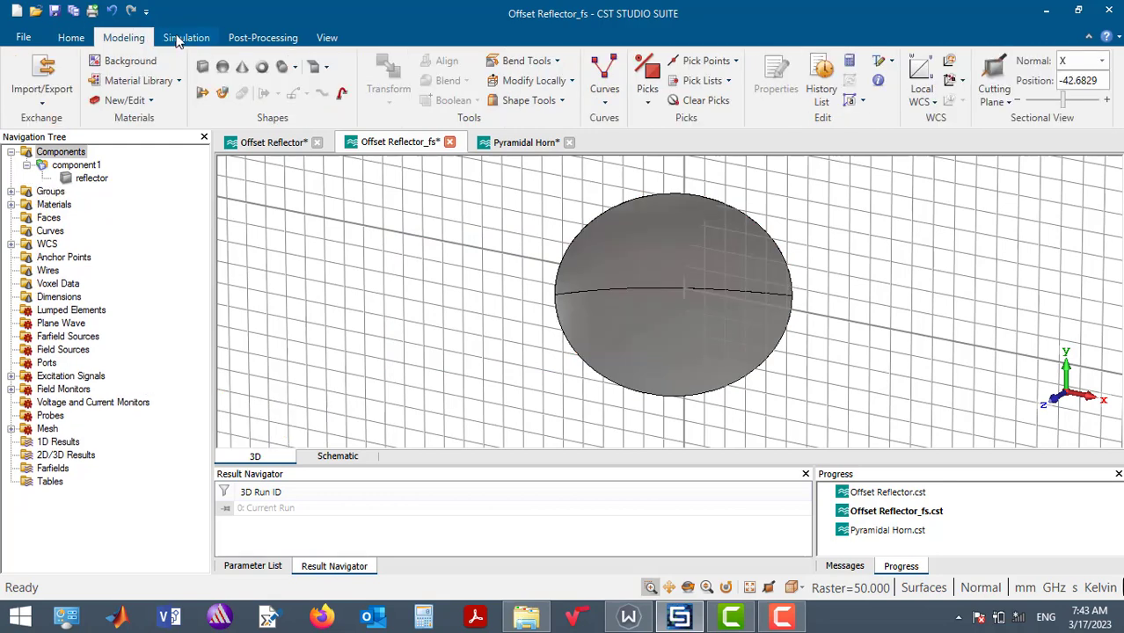
Switch ribbon tabs between Simulation and Home, ending on Simulation.
click(177, 39)
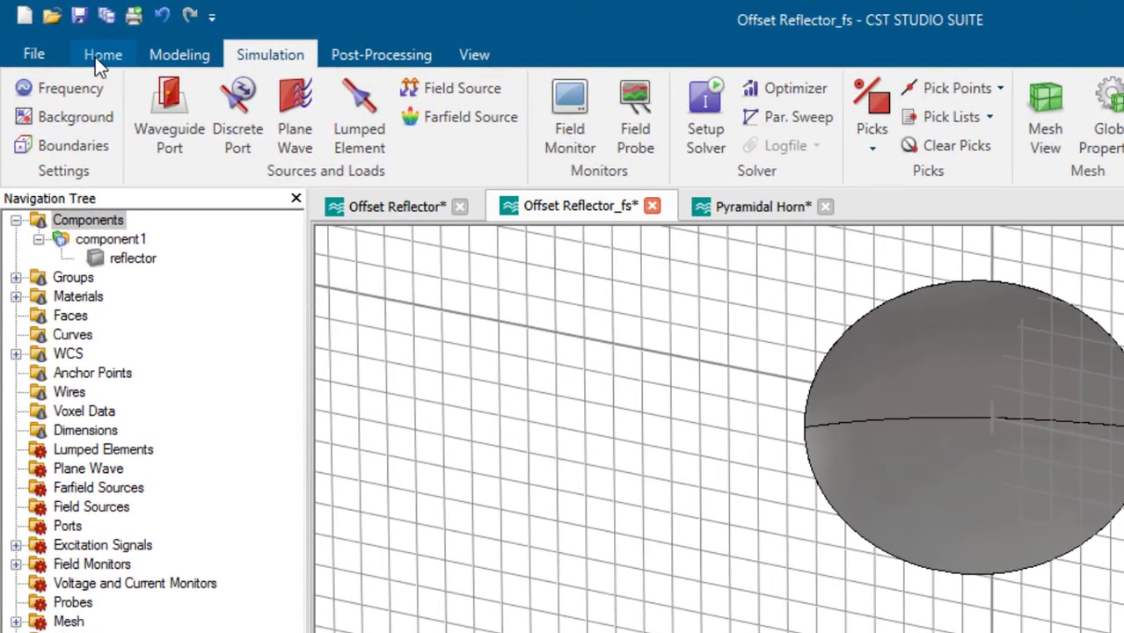
click(89, 57)
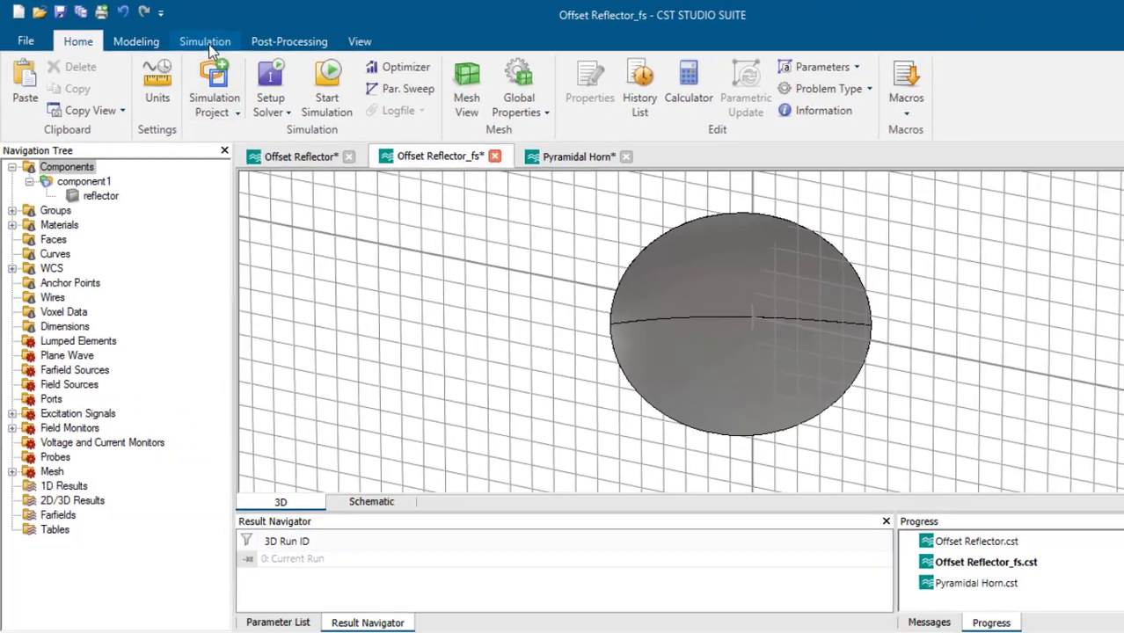
click(209, 47)
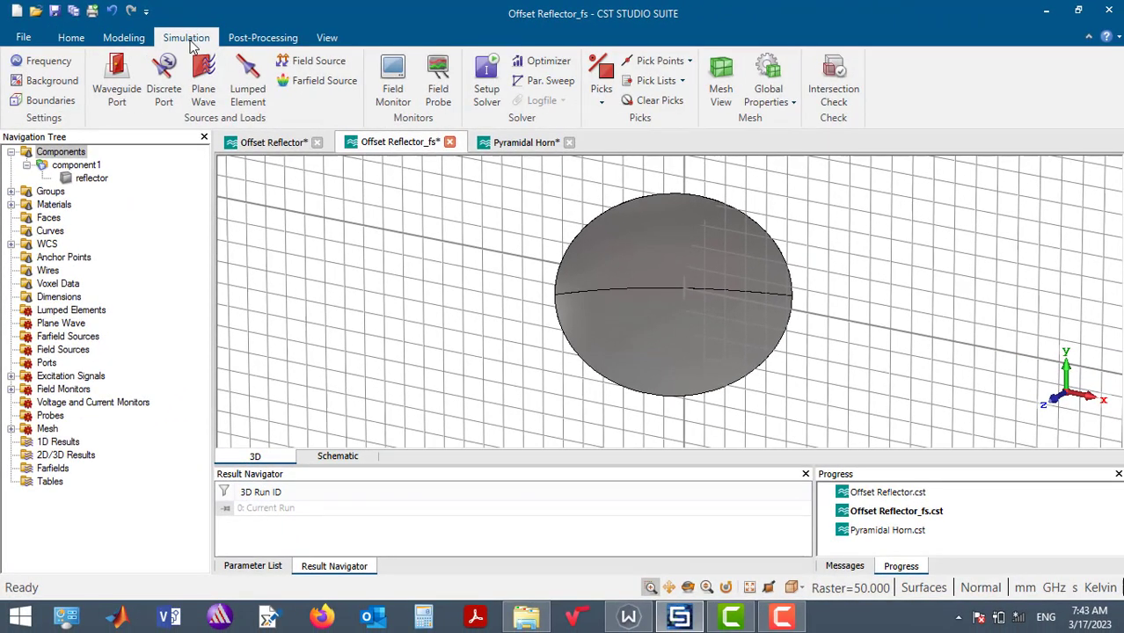
Create a new farfield source with Source file alignment, loading fs.ffs as its data.
click(305, 81)
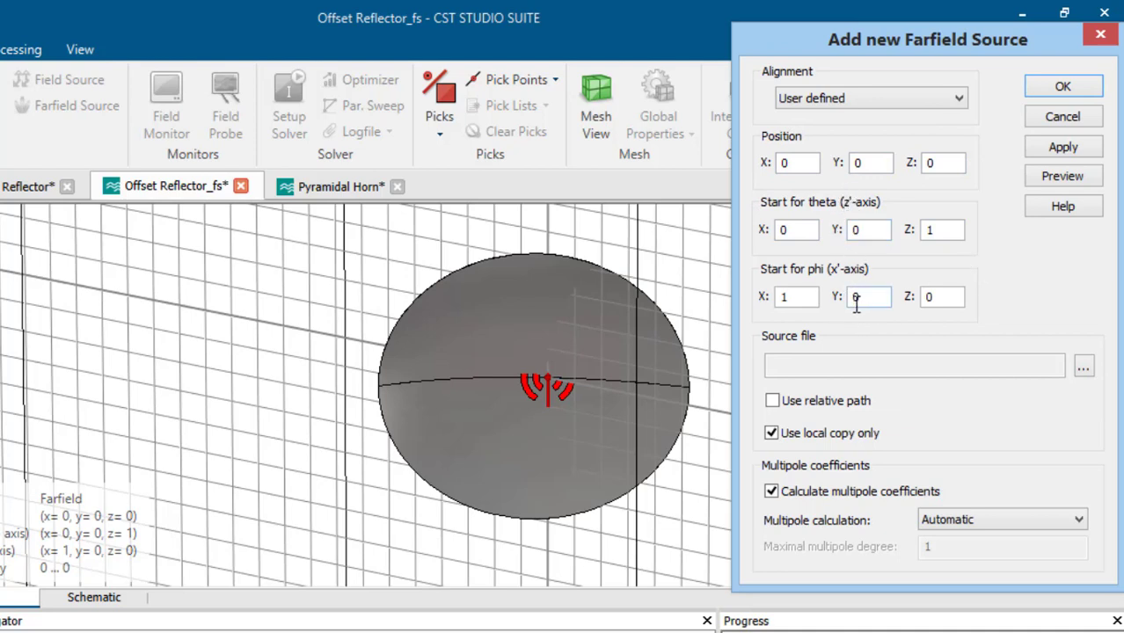
click(866, 98)
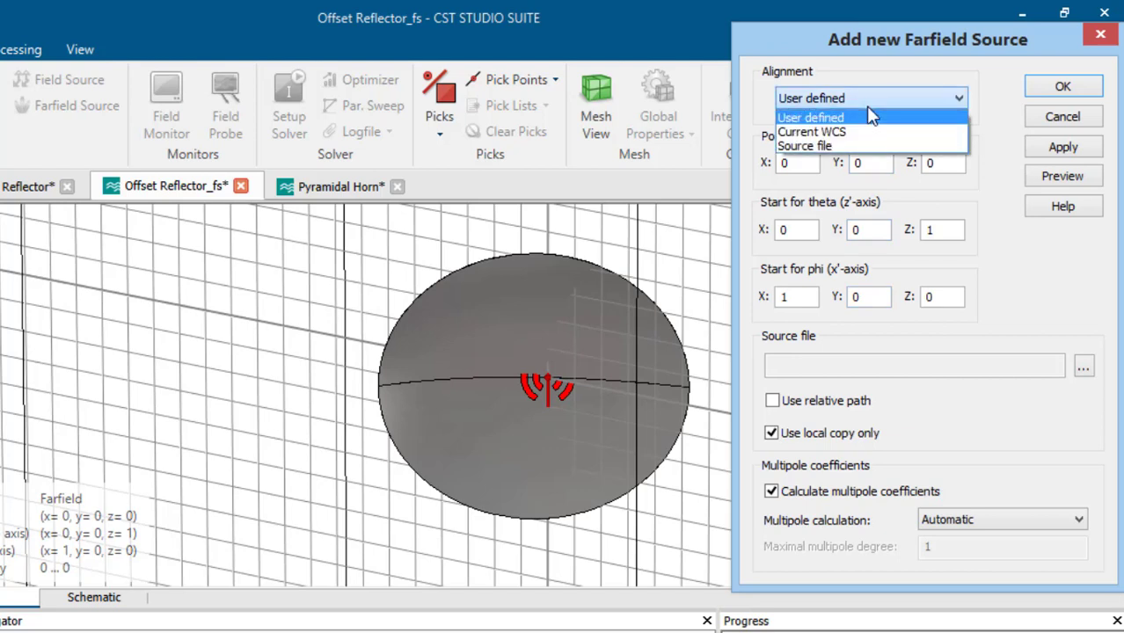
click(844, 147)
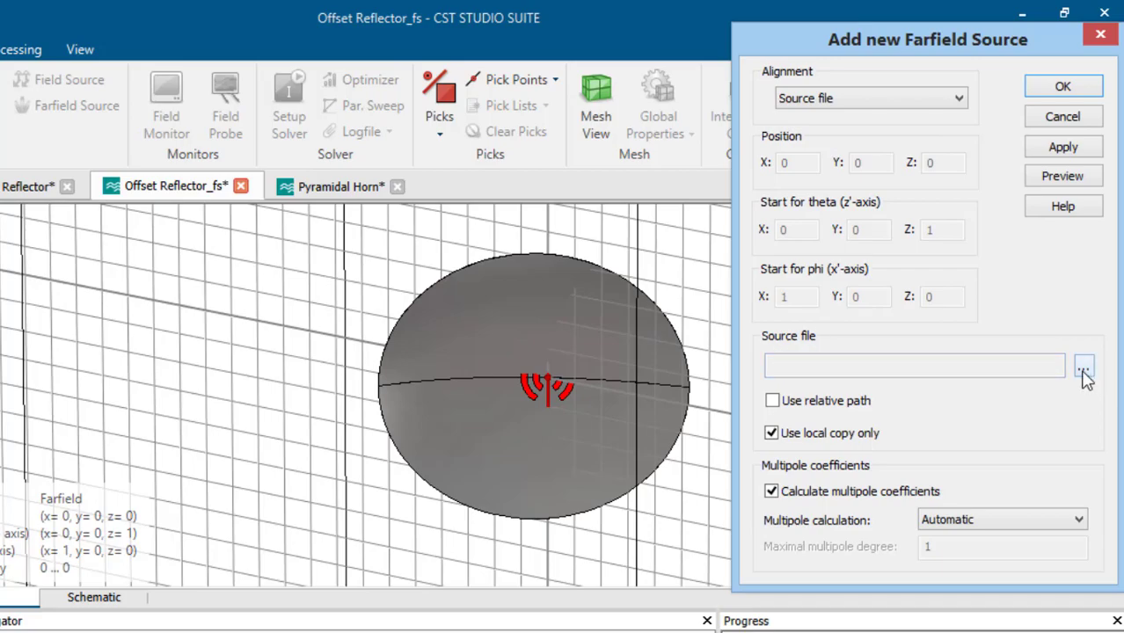
click(1084, 370)
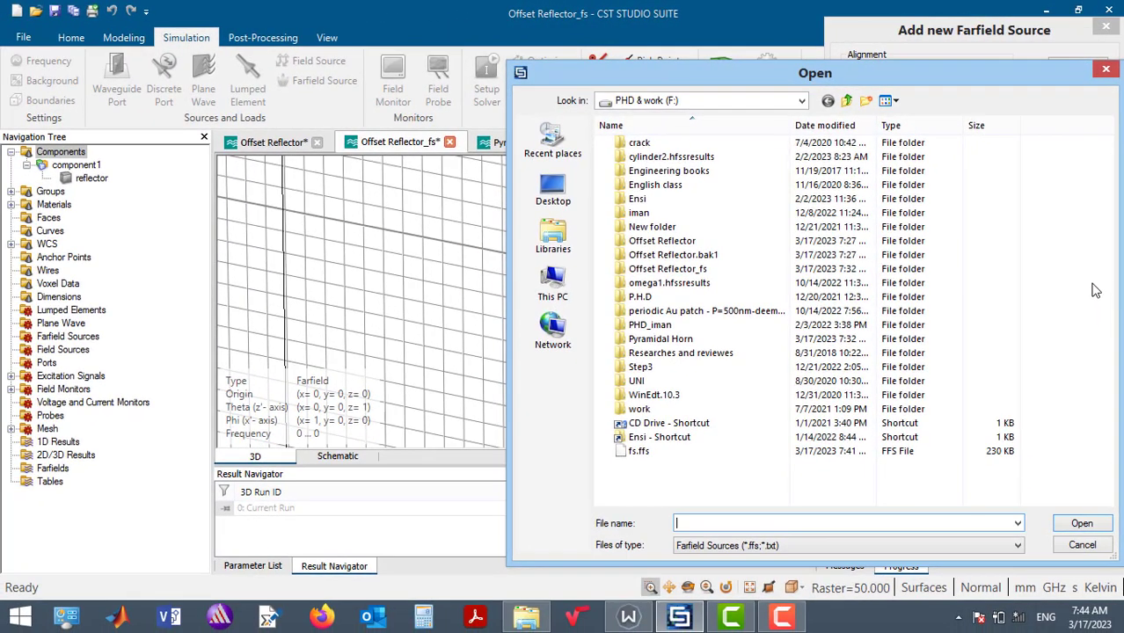
double_click(805, 452)
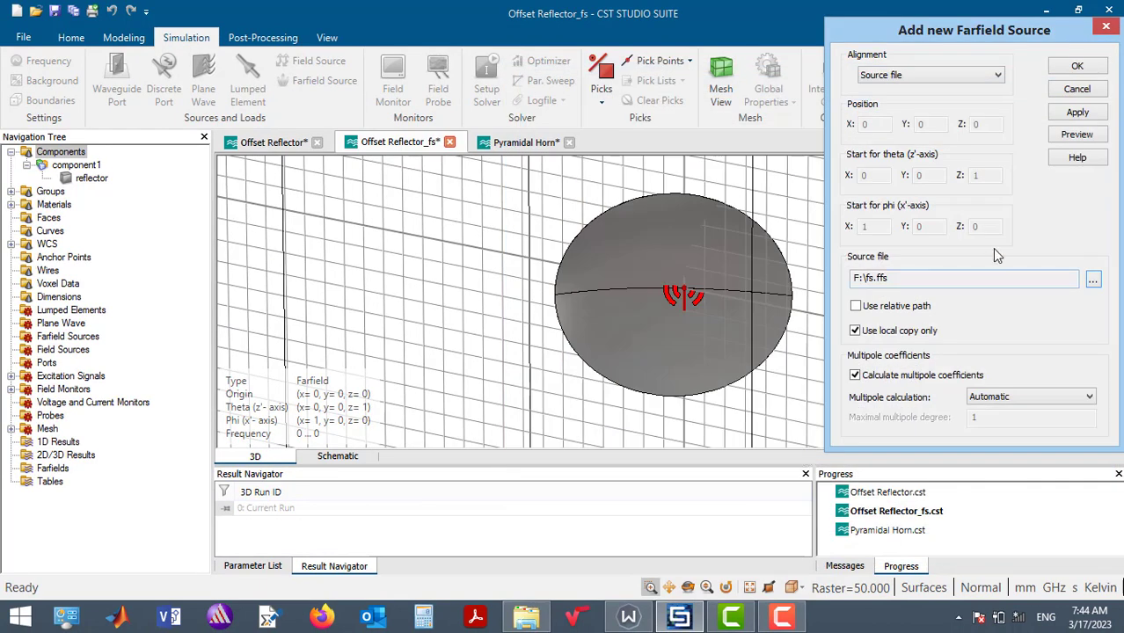
Confirm the farfield source and orbit to an oblique view of the reflector.
click(1072, 66)
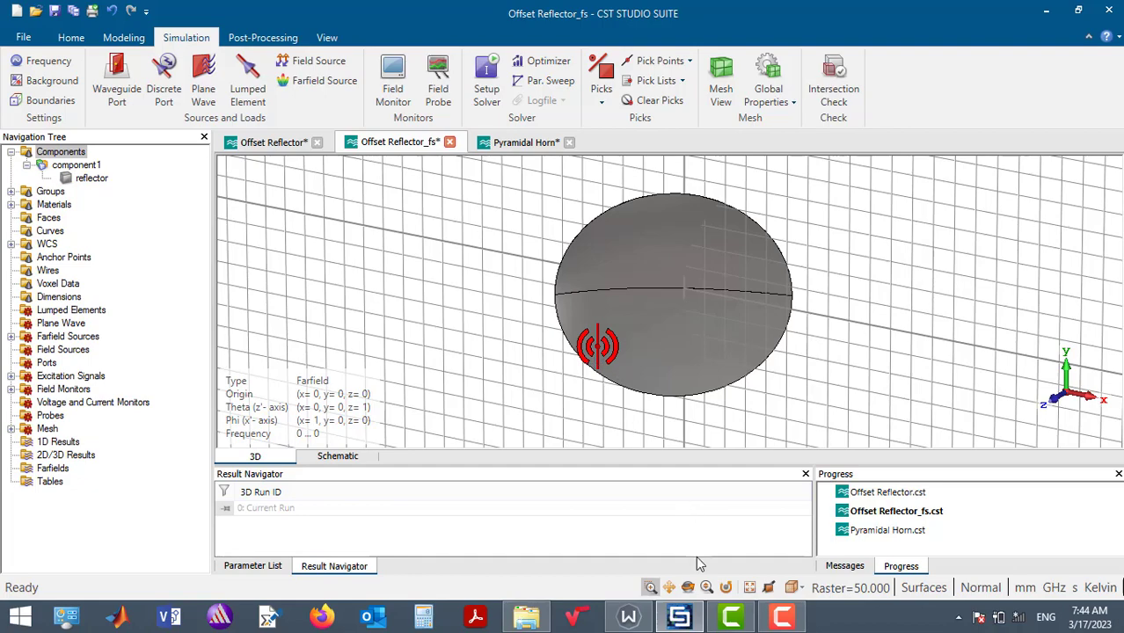
click(689, 587)
drag(666, 339, 657, 256)
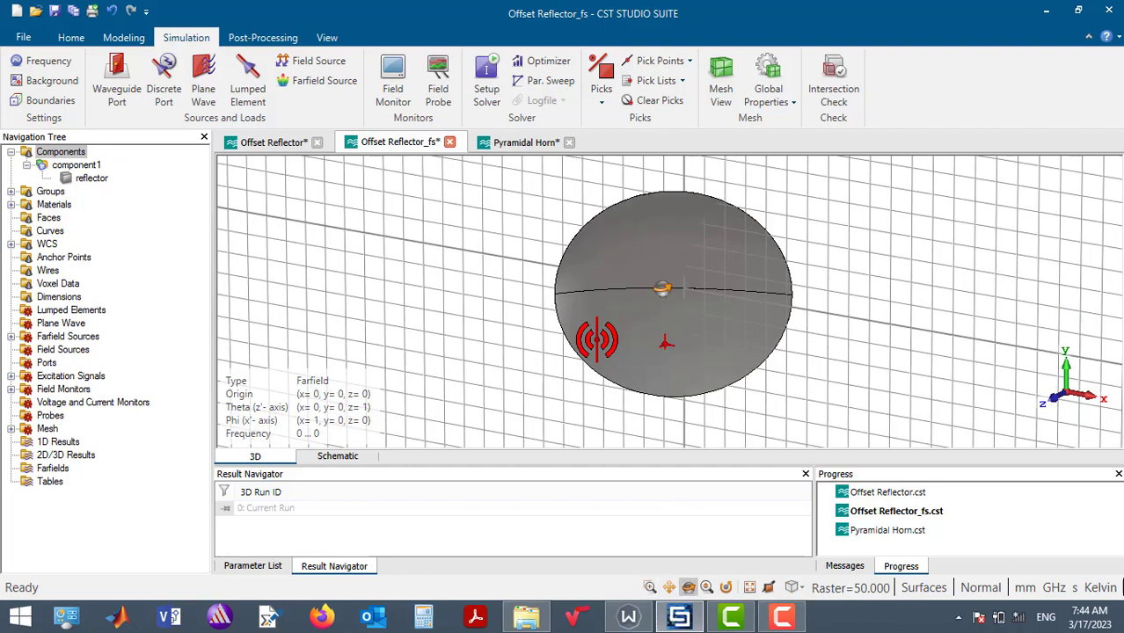
drag(672, 323, 635, 272)
mouse_move(695, 294)
mouse_down()
mouse_move(594, 279)
mouse_move(613, 273)
mouse_up()
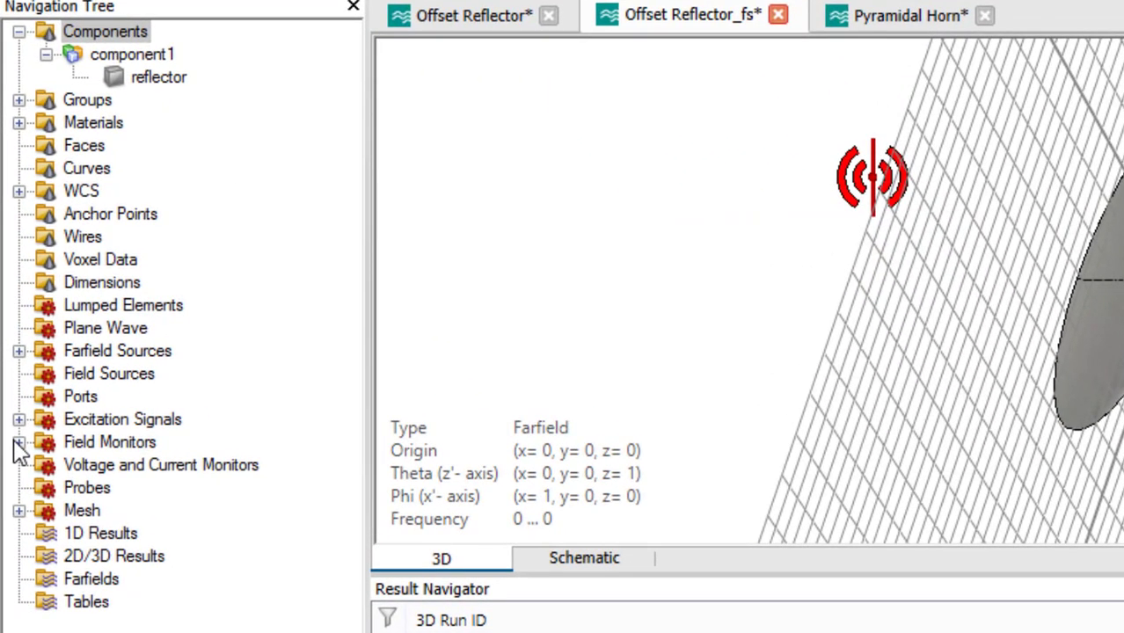
Display ffs1's Abs 3D gain pattern, peaking at 13.52 dBi, with the History Tree closed.
click(19, 351)
double_click(58, 352)
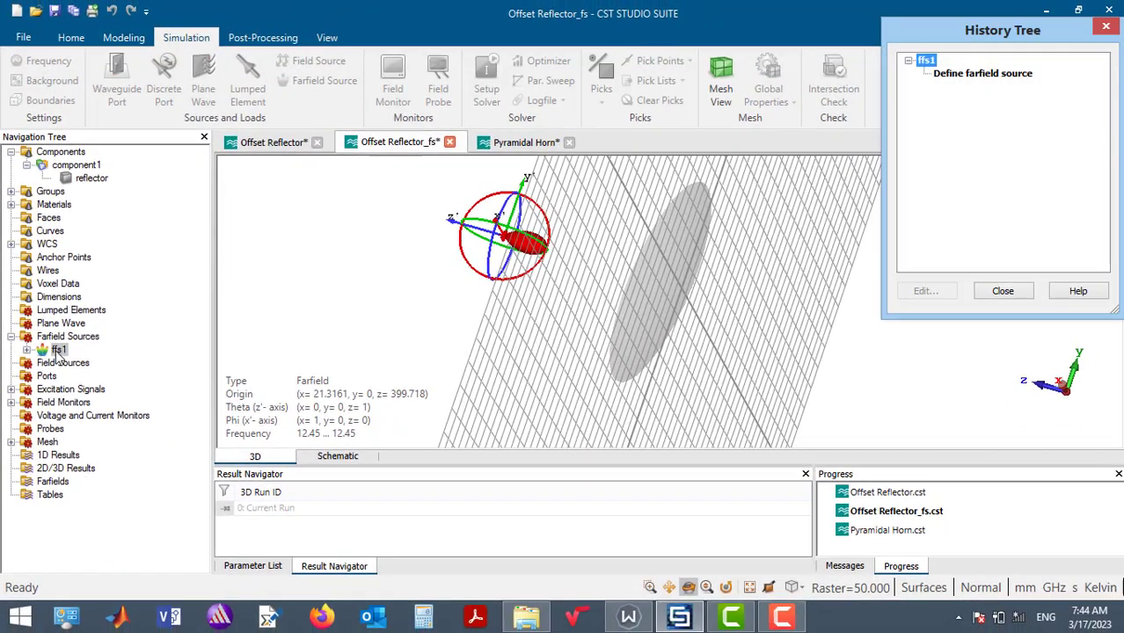
click(1106, 27)
click(27, 351)
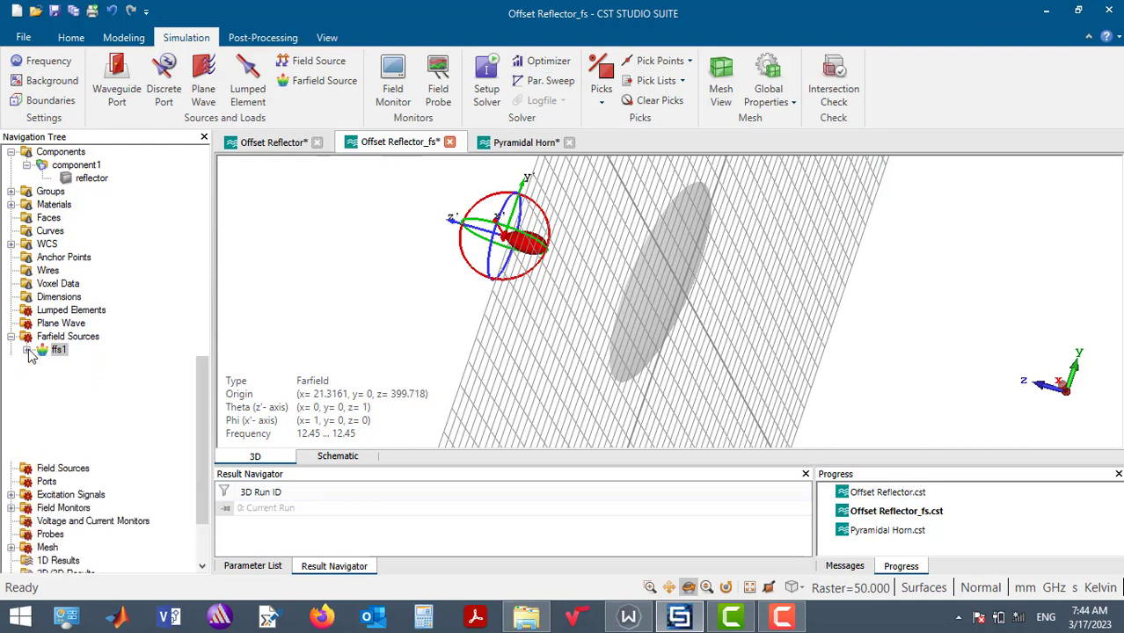
click(76, 363)
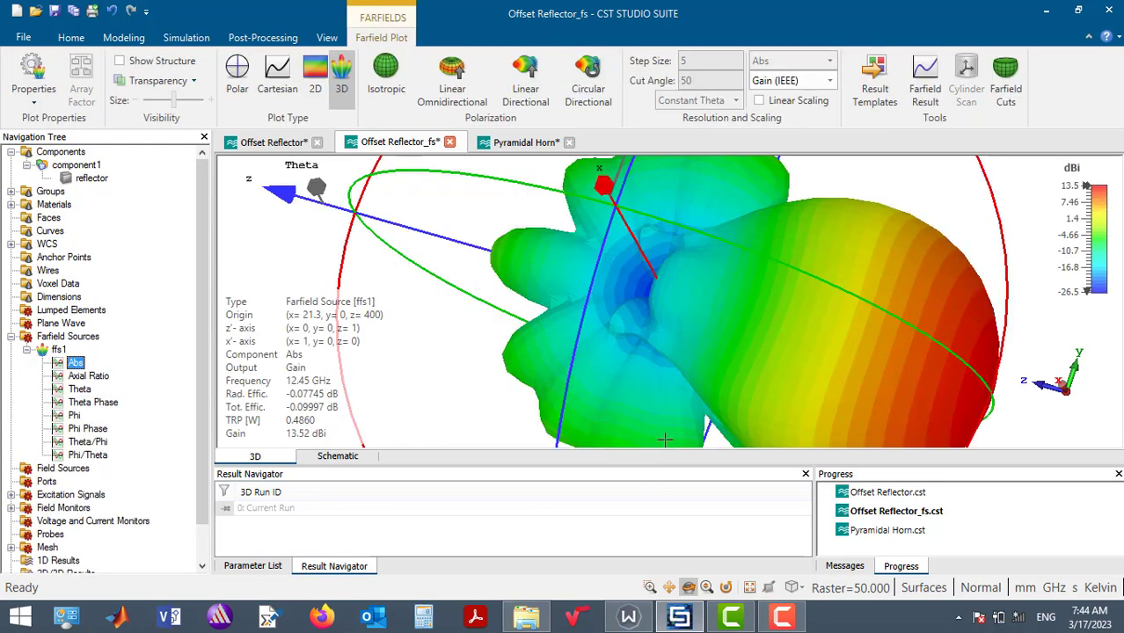
Run the integral equation solver on the reflector with the ffs1 source.
click(746, 587)
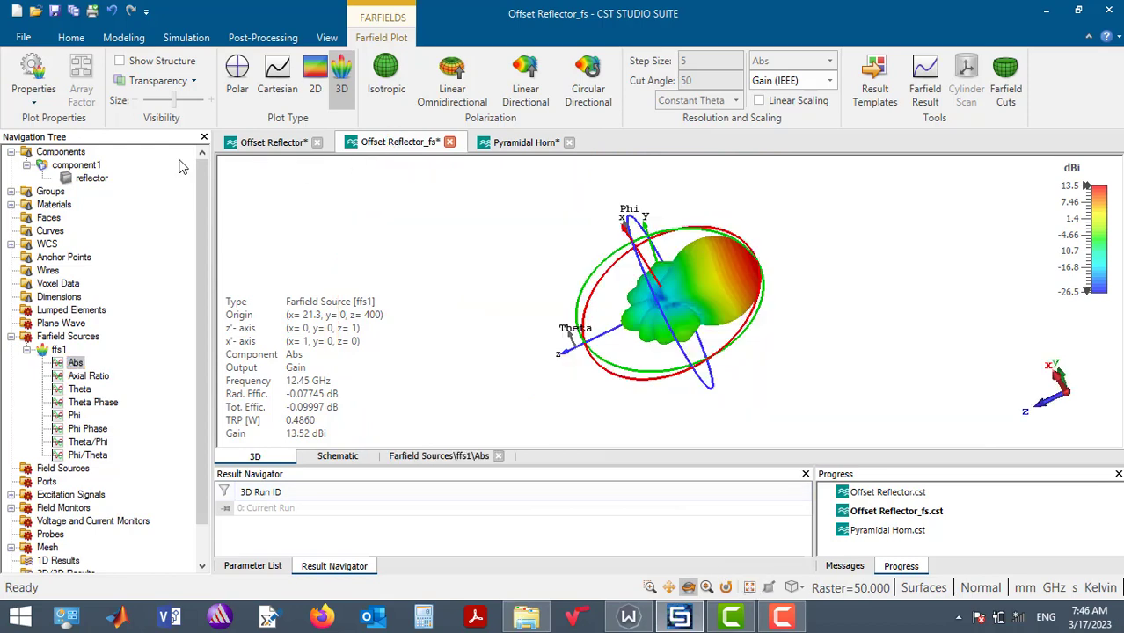
click(78, 153)
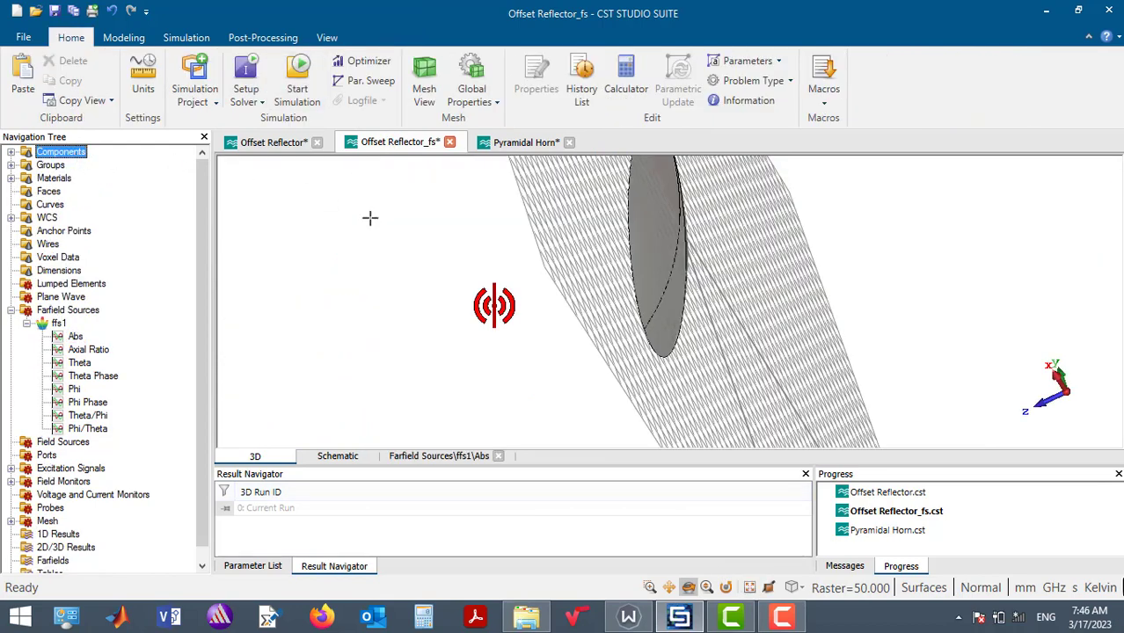
click(246, 76)
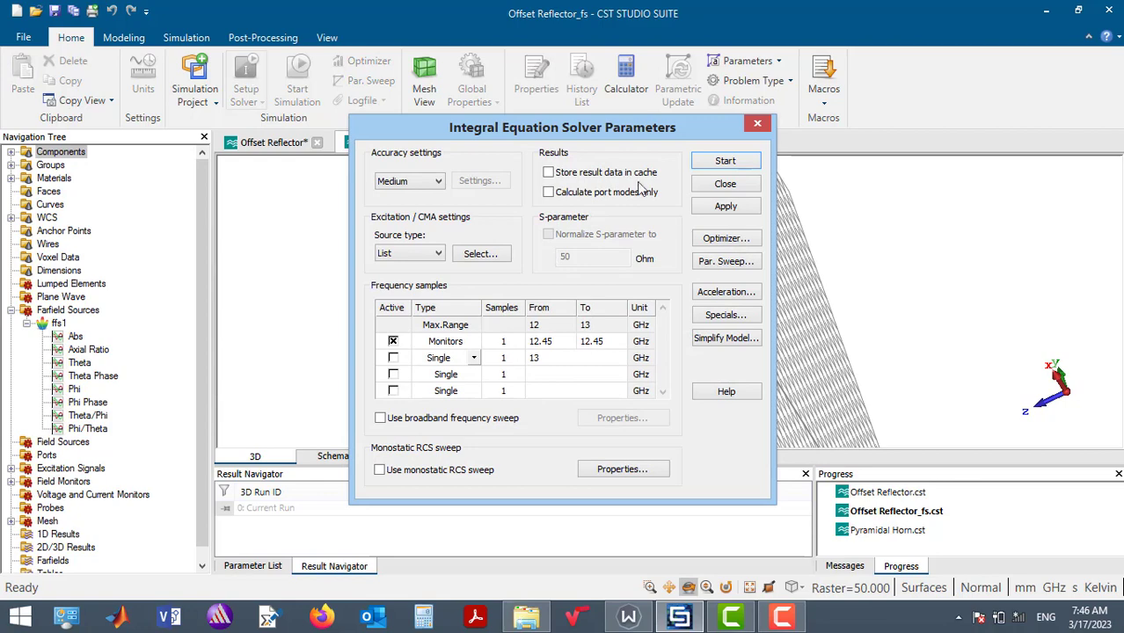
click(726, 163)
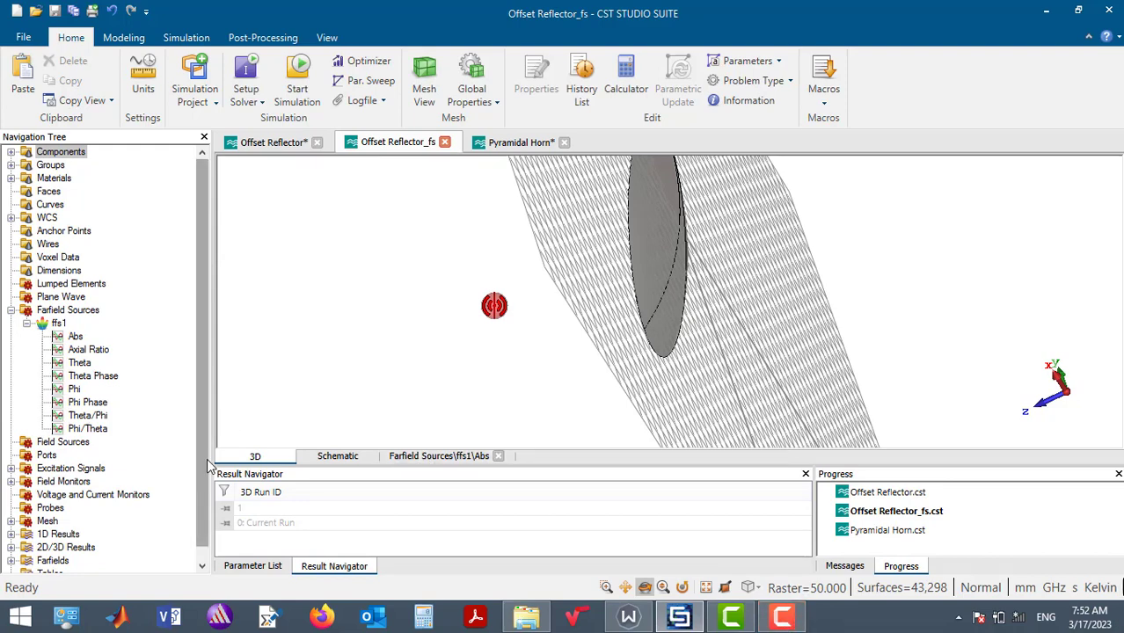
Show the farfield (f=12.45) [ffs1] gain pattern, peaking at 31.3 dBi, and rotate it.
scroll(209, 504, down, 1)
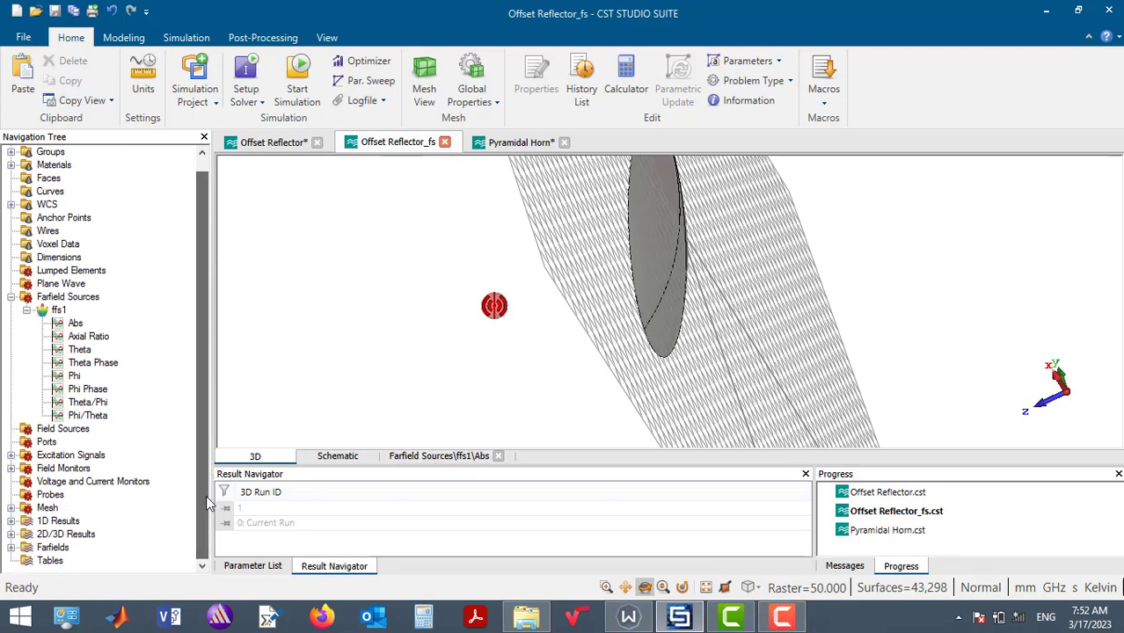
click(55, 548)
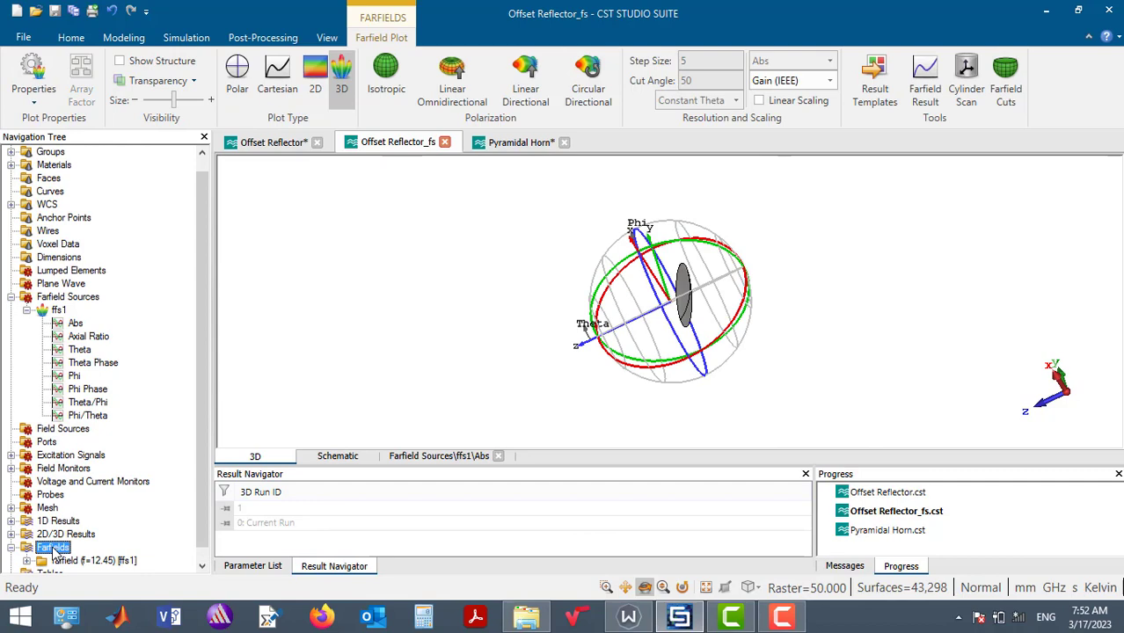
click(70, 560)
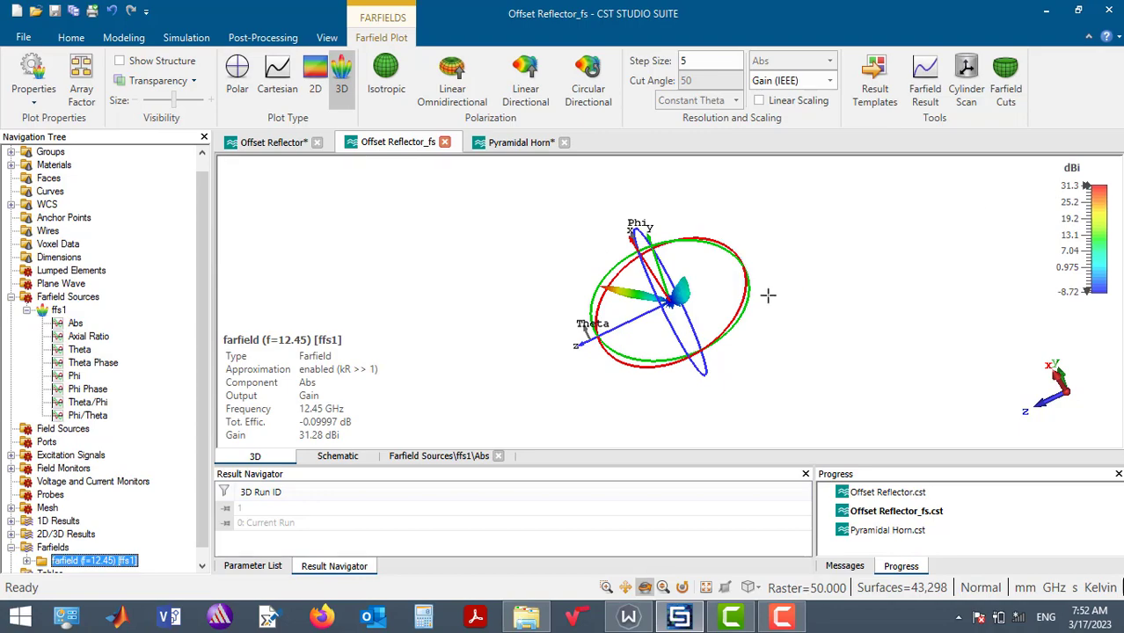
mouse_move(722, 301)
mouse_down()
mouse_move(648, 377)
mouse_move(822, 202)
mouse_up()
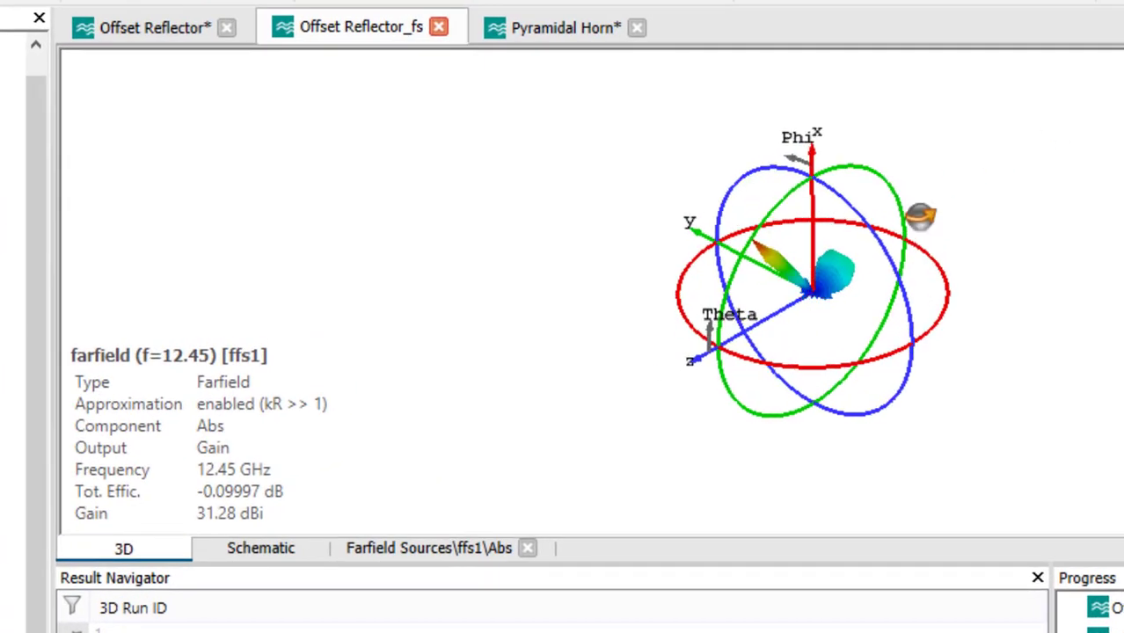
drag(920, 220, 996, 90)
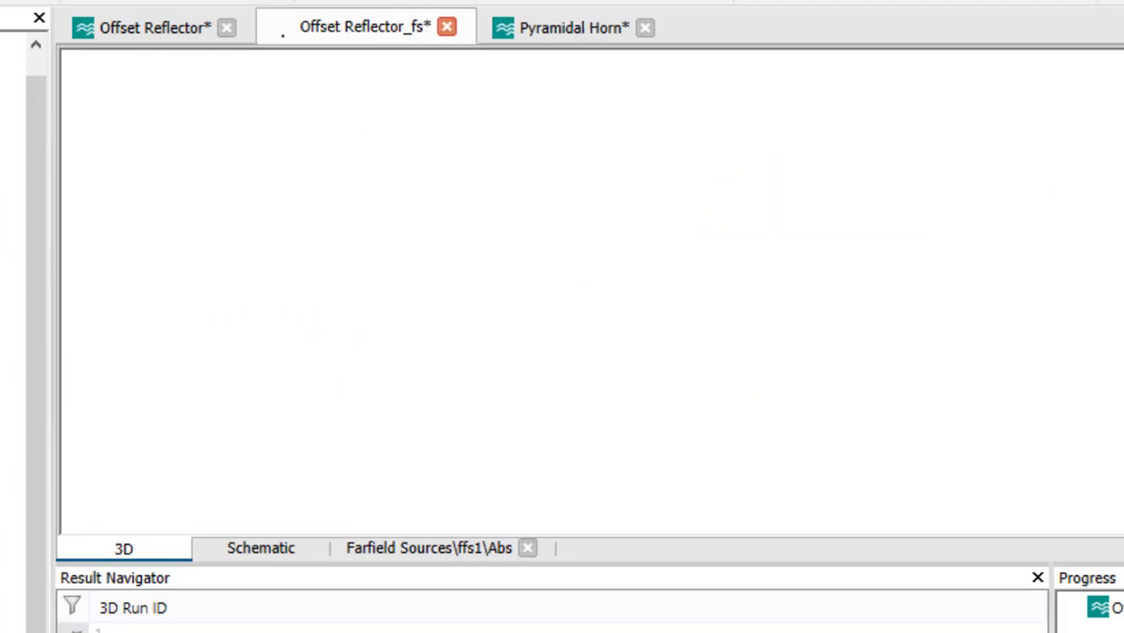